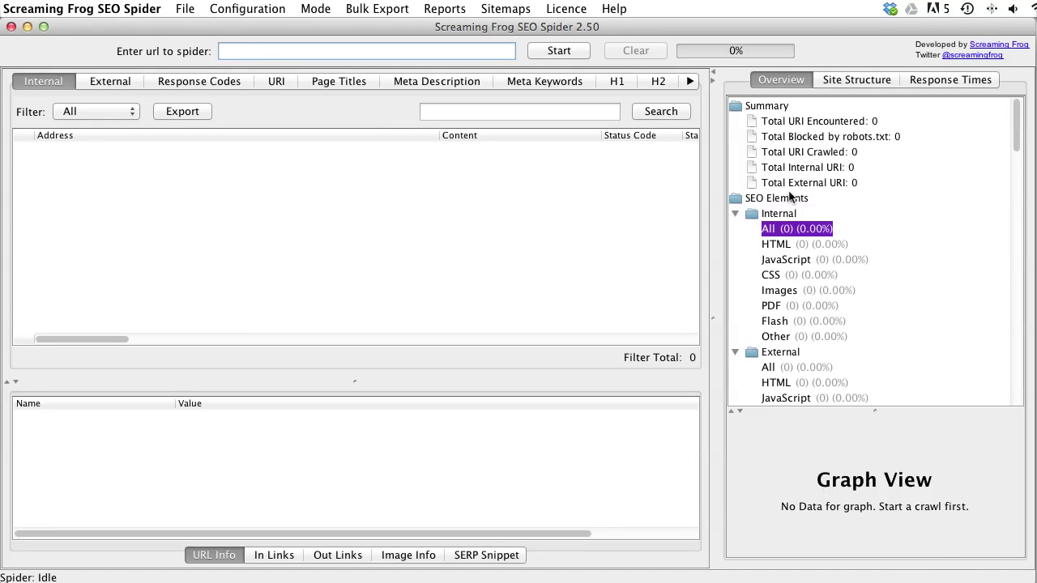
# Step: Paste the copied website address in as the URL to spider
pyautogui.click(510, 559)
pyautogui.click(228, 559)
pyautogui.press('super+Tab')
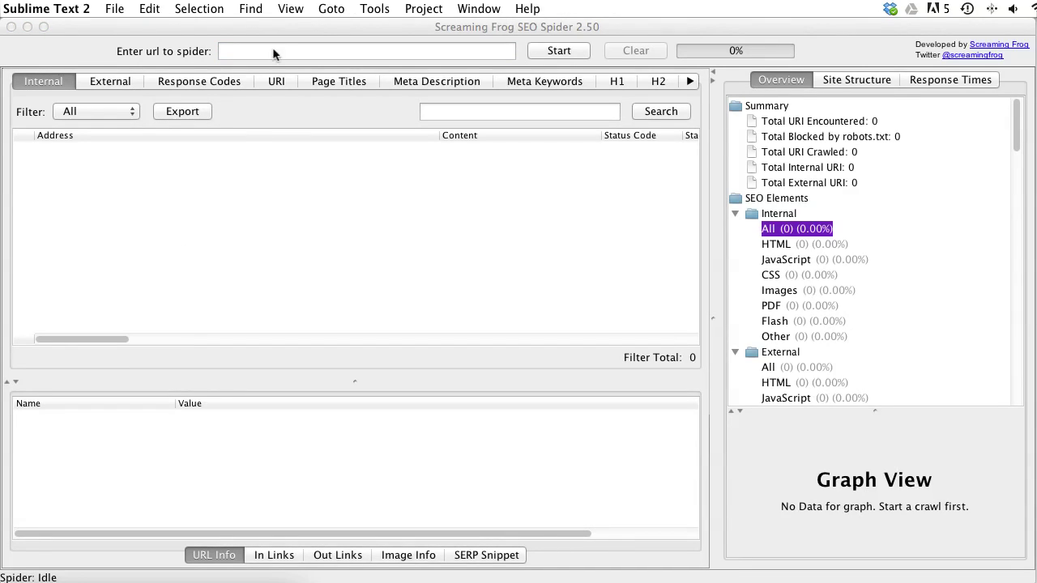
pyautogui.click(309, 39)
pyautogui.press('super+v')
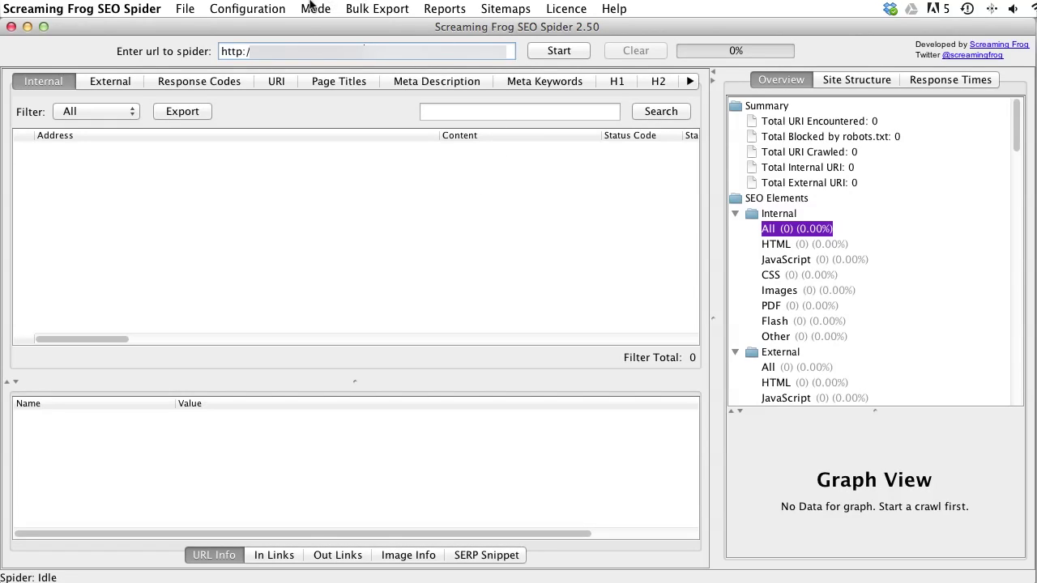
pyautogui.click(229, 13)
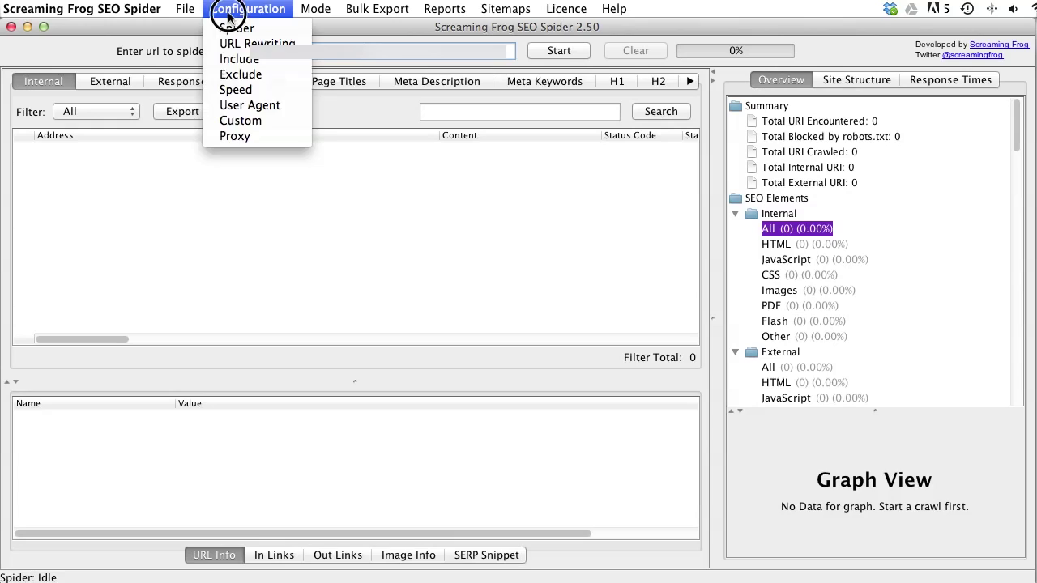
pyautogui.click(226, 63)
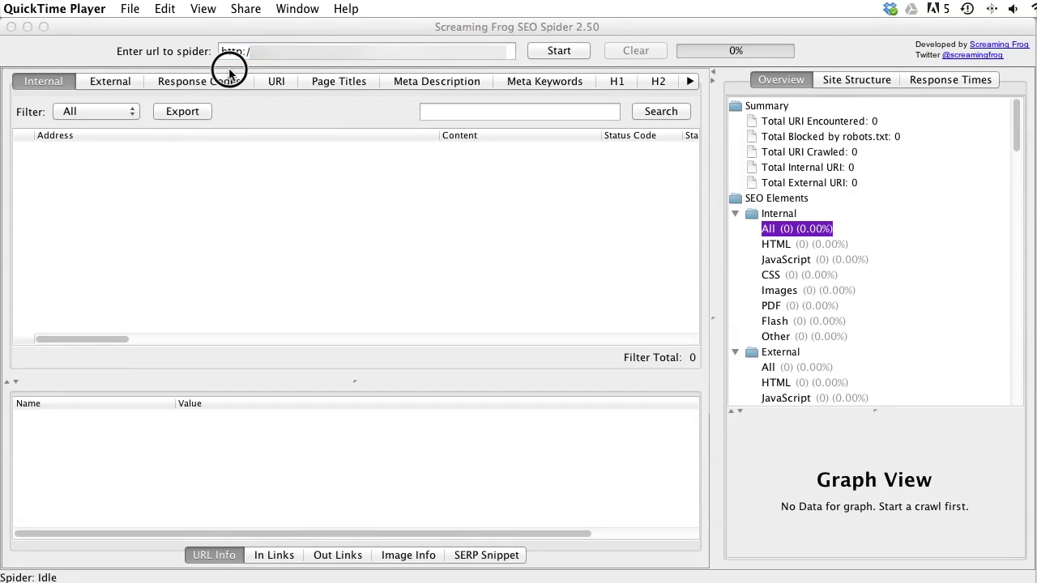
pyautogui.click(207, 9)
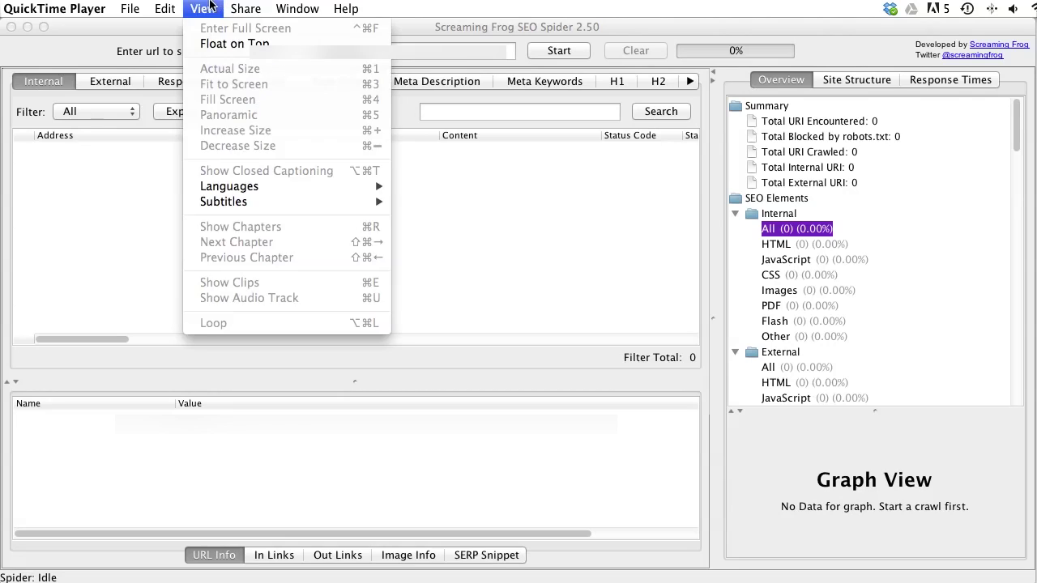
pyautogui.click(102, 28)
# Step: Set the spider speed configuration to a maximum of 12 threads
pyautogui.click(220, 8)
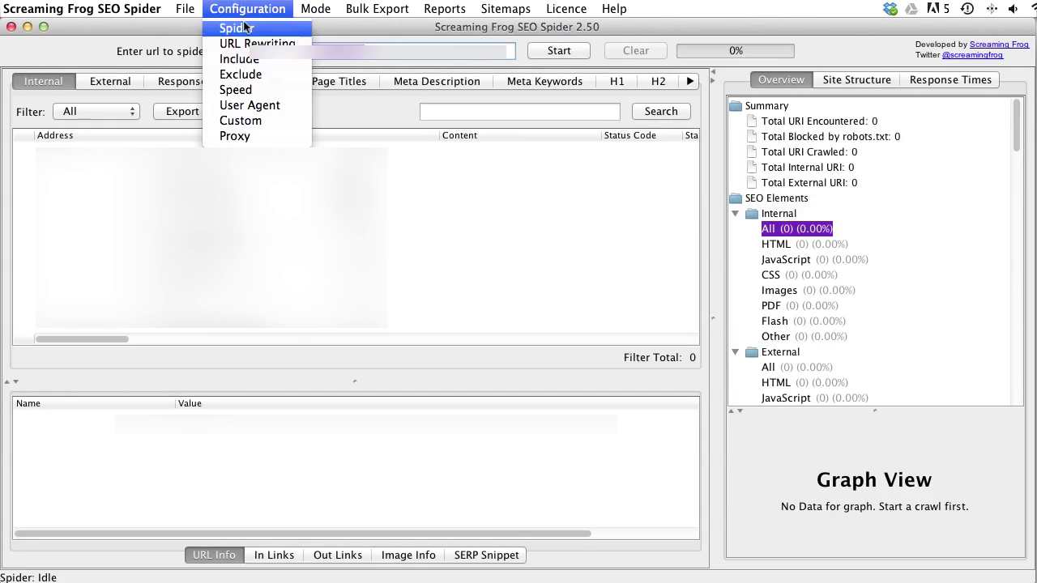
pyautogui.click(259, 91)
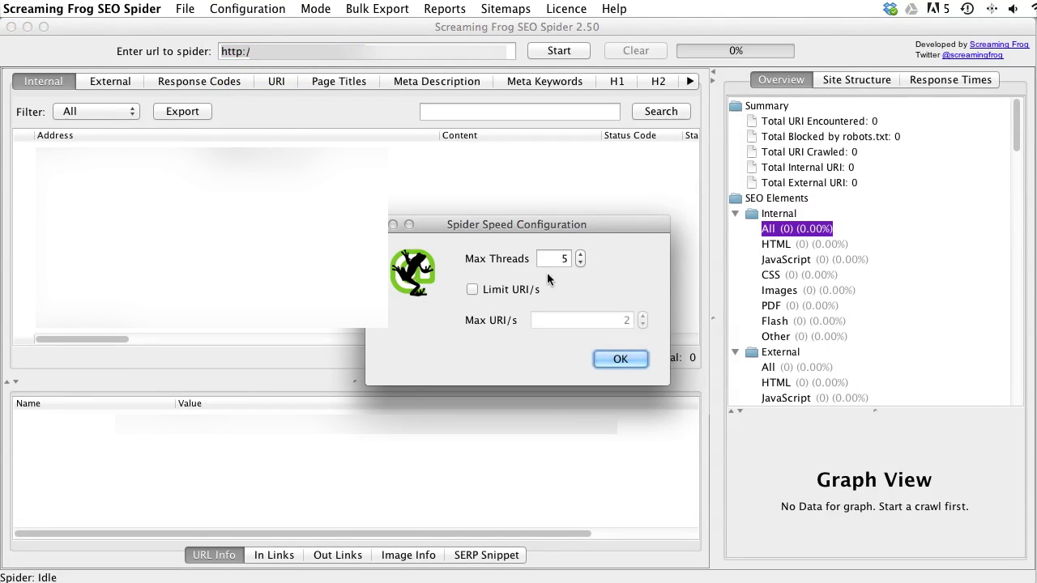
pyautogui.tripleClick(580, 255)
pyautogui.doubleClick(580, 255)
pyautogui.click(580, 256)
pyautogui.click(580, 255)
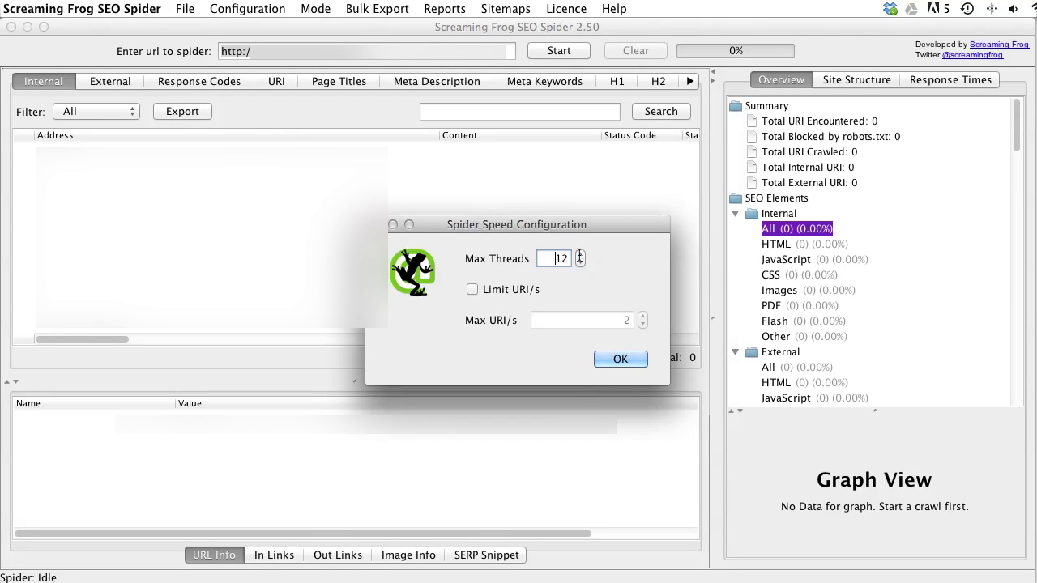
pyautogui.click(618, 357)
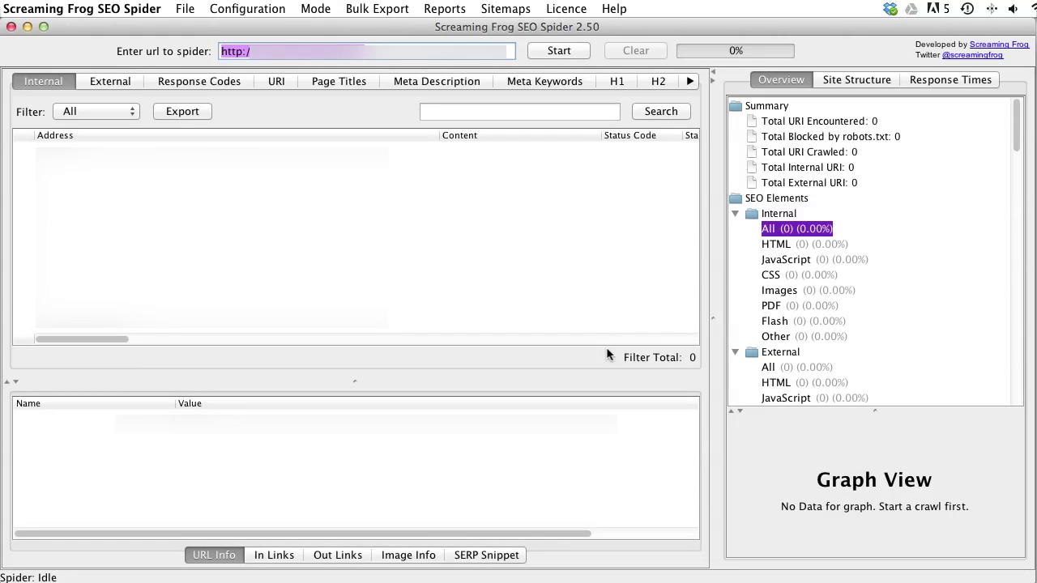
# Step: Review the spider speed configuration and start crawling the entered website
pyautogui.click(287, 10)
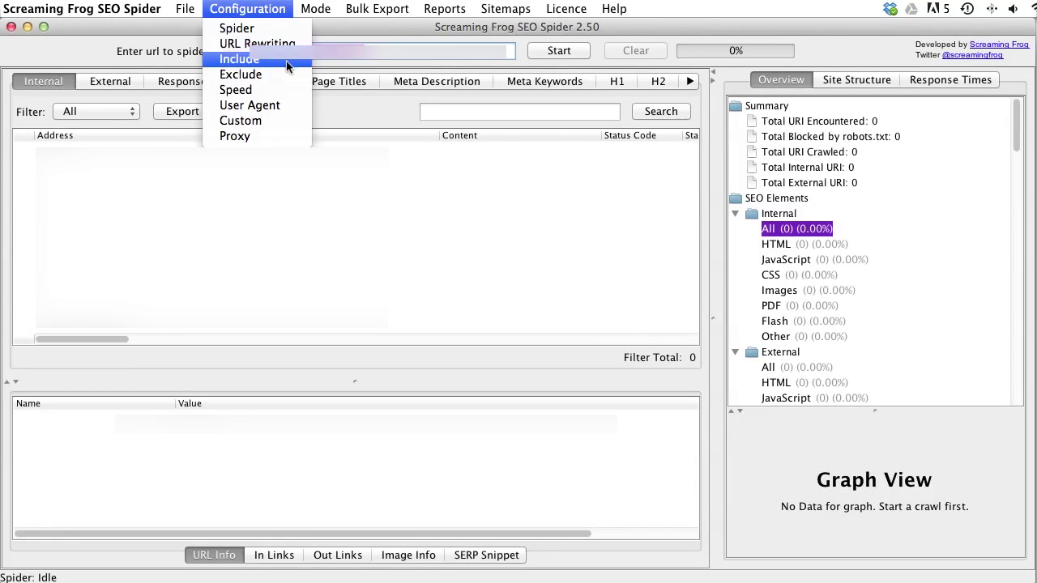
pyautogui.click(287, 89)
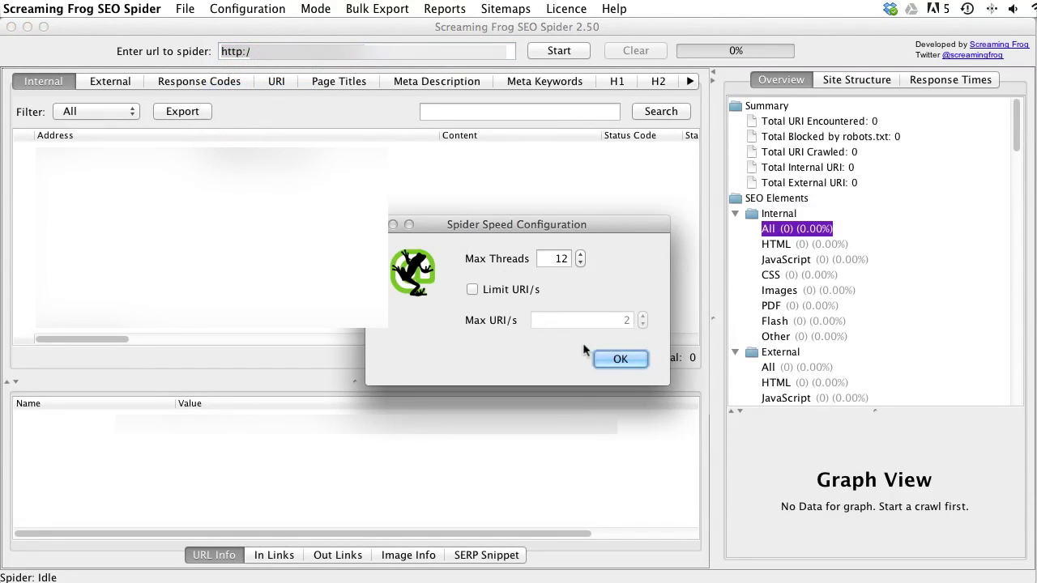
pyautogui.click(620, 360)
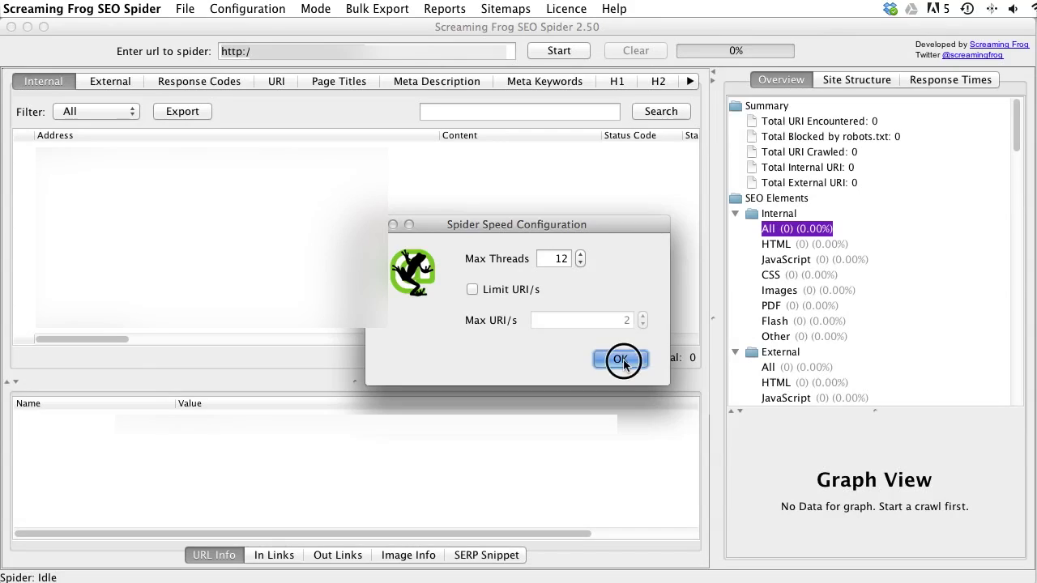
pyautogui.click(538, 51)
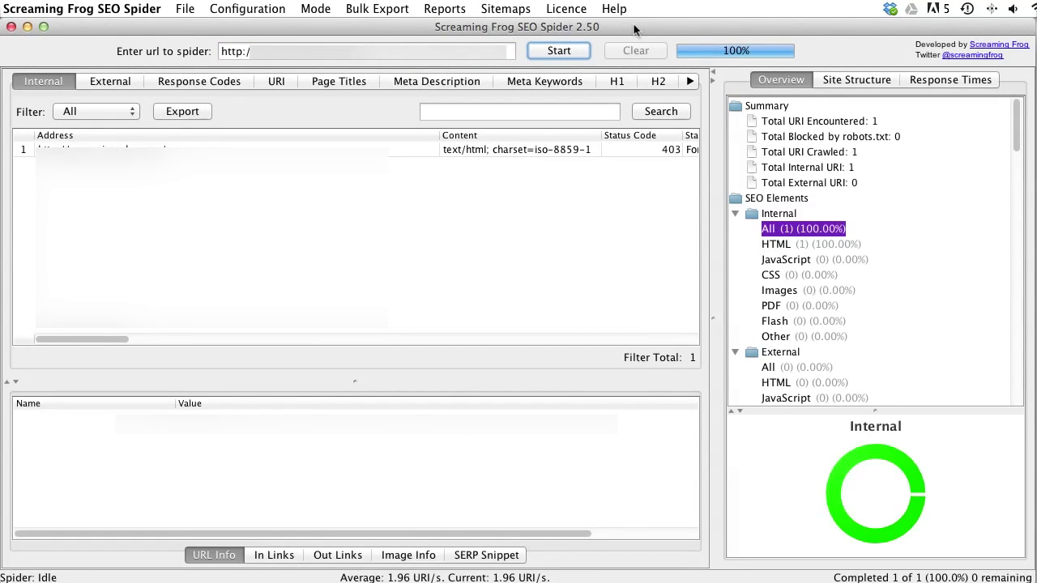
# Step: Inspect the status code and status of the single crawled page
pyautogui.click(657, 154)
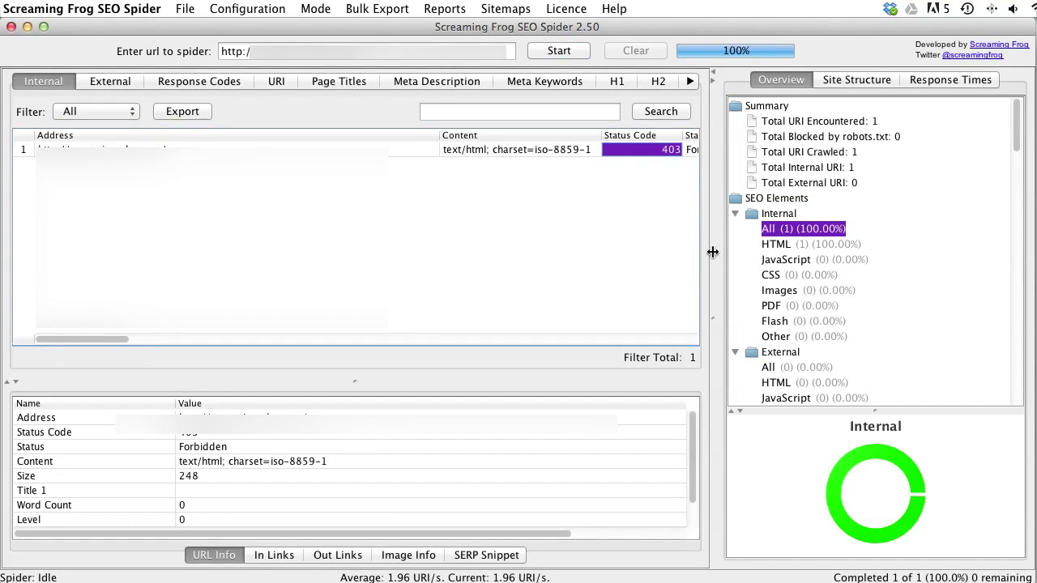
pyautogui.hscroll(10, 685, 148)
pyautogui.hscroll(-10, 685, 149)
pyautogui.click(686, 151)
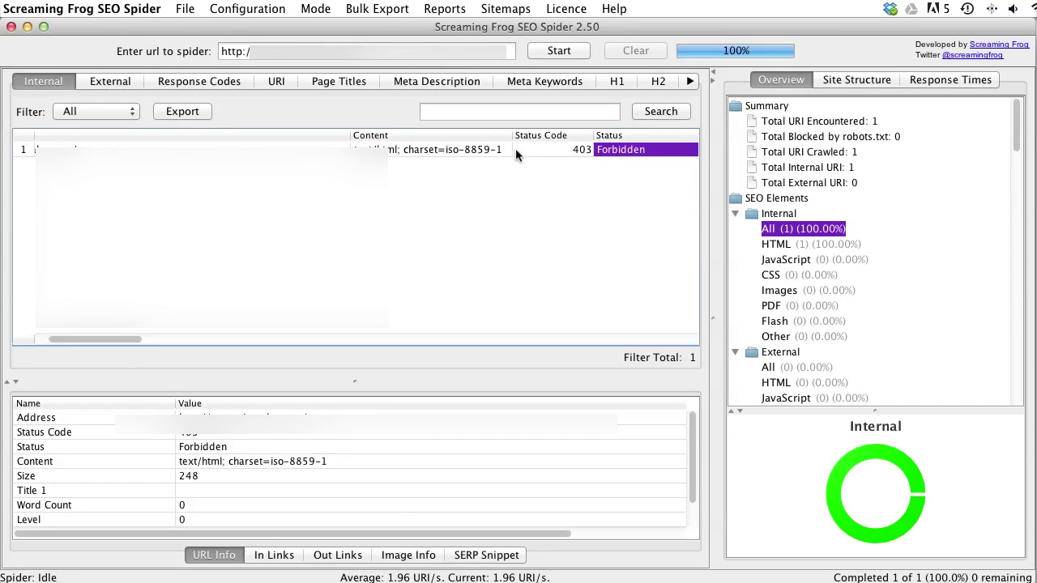
# Step: Set the spider's preset user agent to GoogleBot Regular and start the crawl again
pyautogui.click(312, 5)
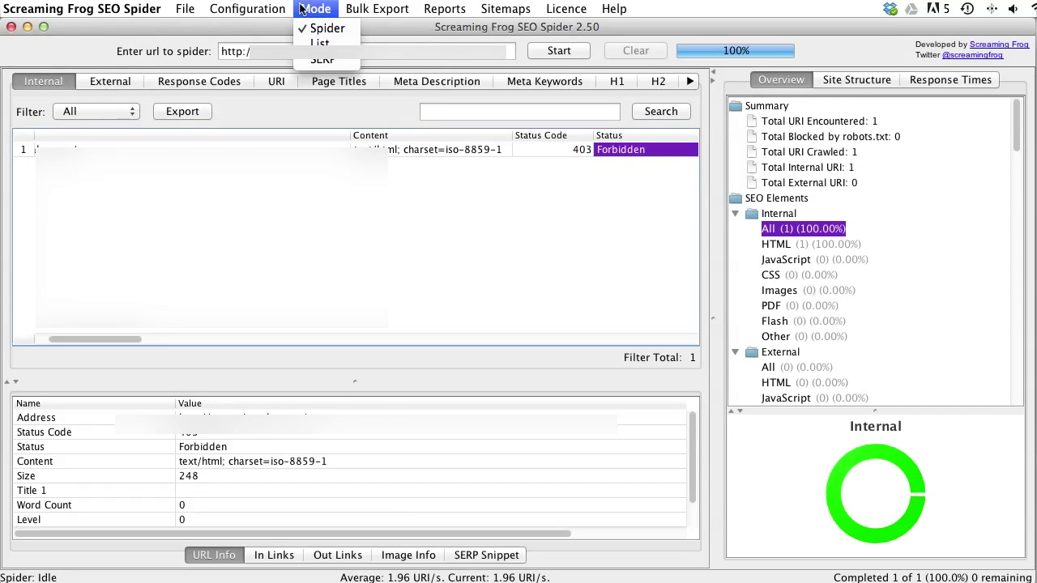
pyautogui.moveTo(248, 8)
pyautogui.click(250, 105)
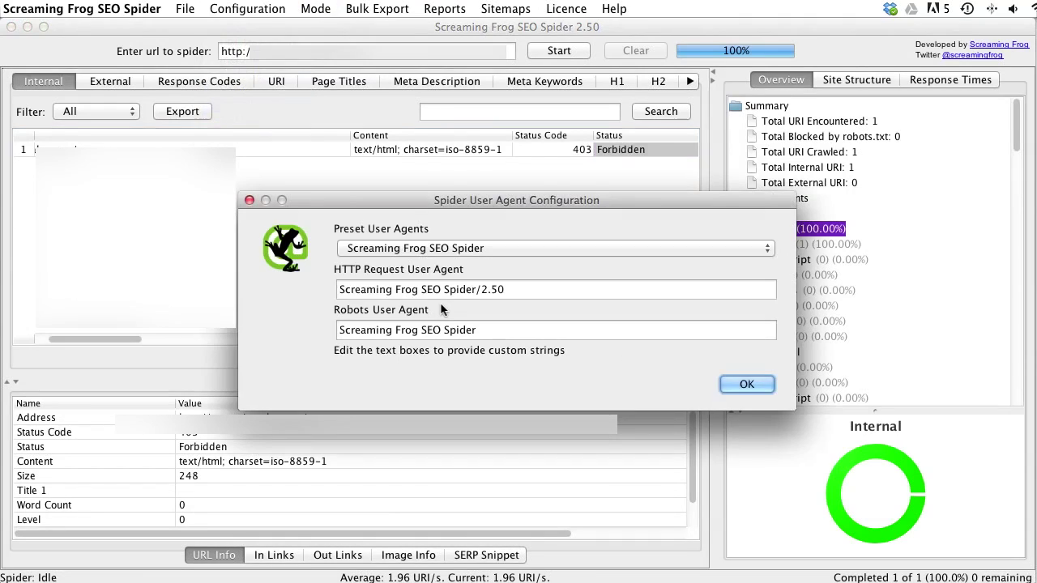
pyautogui.click(476, 250)
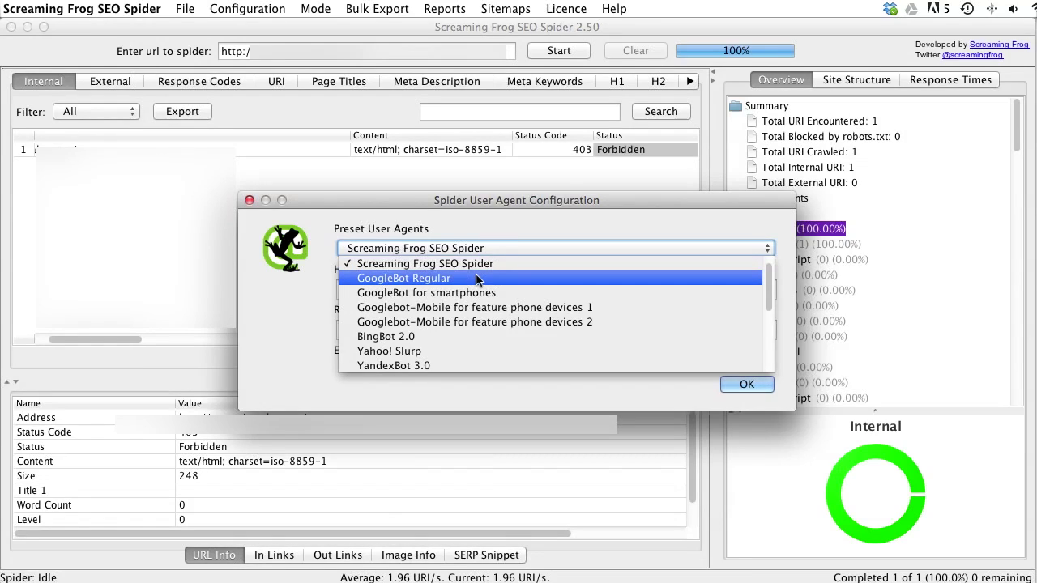
pyautogui.click(477, 279)
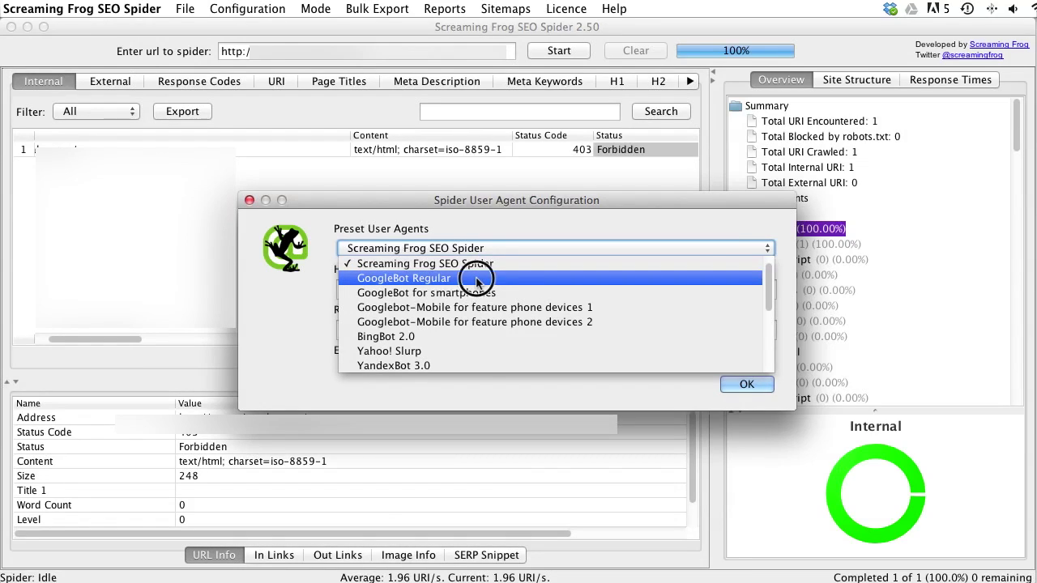
pyautogui.click(725, 384)
pyautogui.click(578, 51)
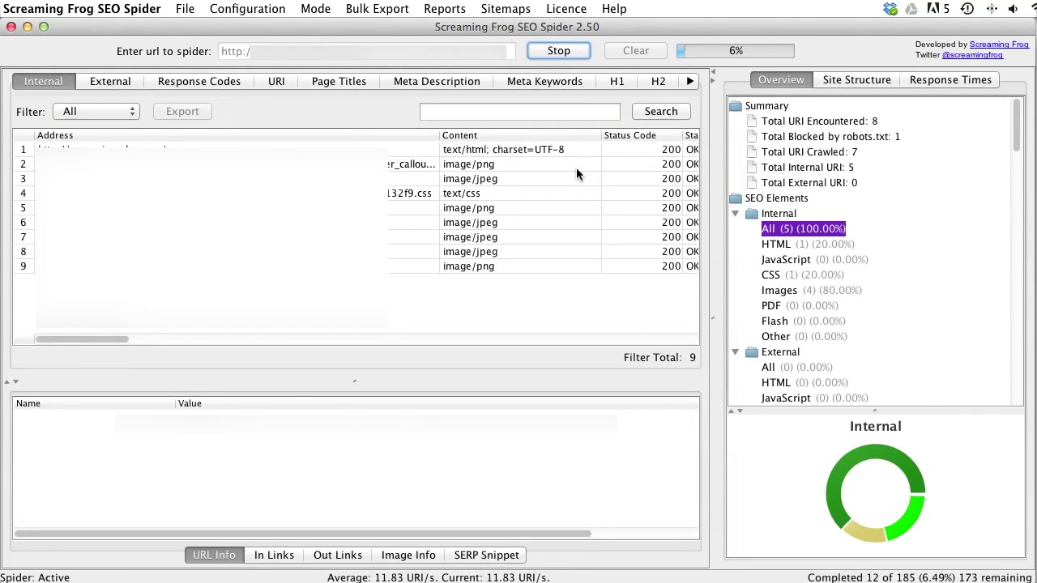
# Step: Filter the internal crawl results to show only HTML pages
pyautogui.click(120, 109)
pyautogui.click(88, 143)
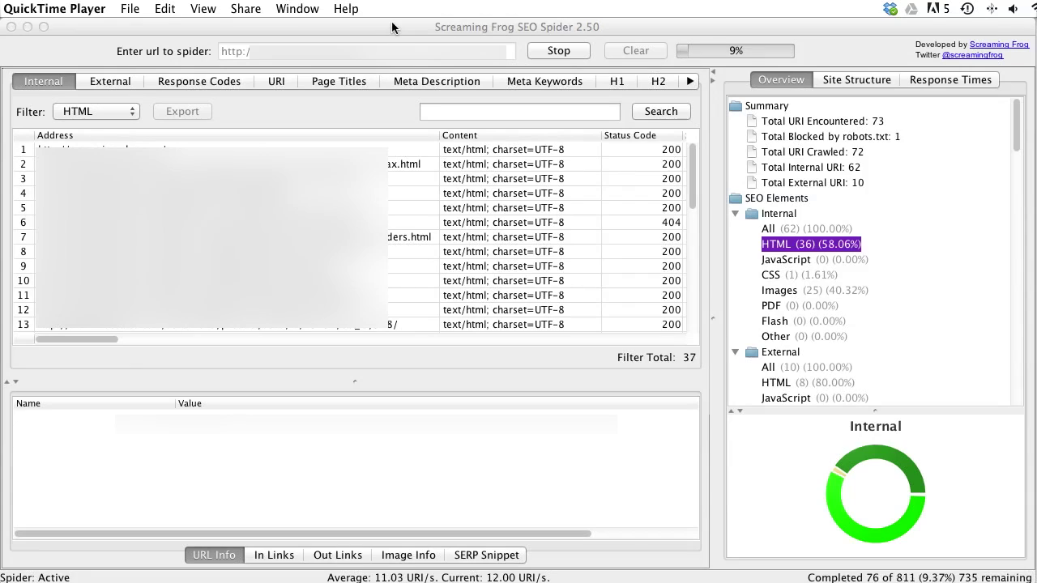
pyautogui.click(435, 27)
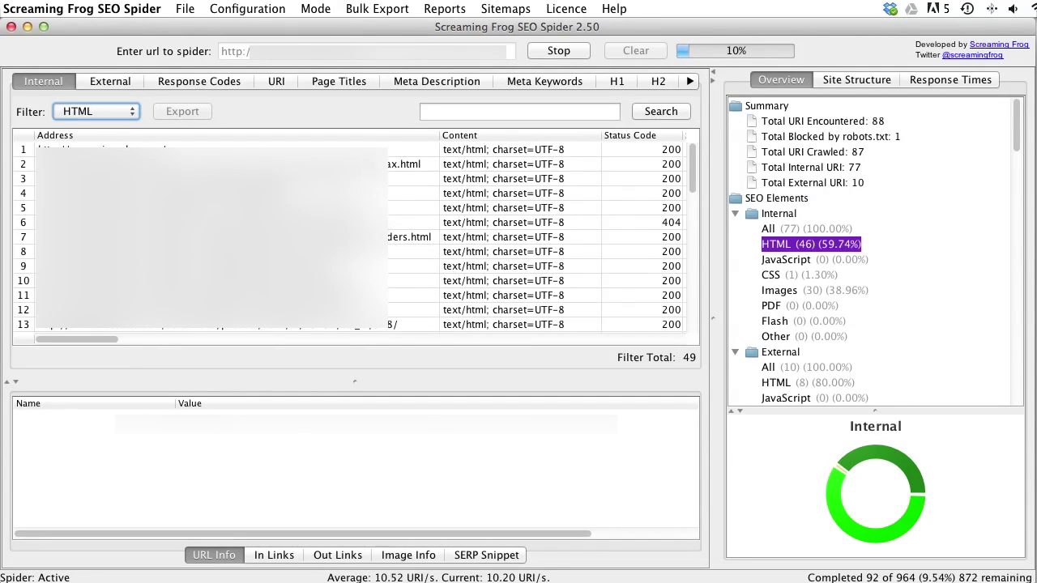
# Step: Look through the crawled HTML addresses for unwanted URL patterns and pause the crawl
pyautogui.scroll(-7, 349, 235)
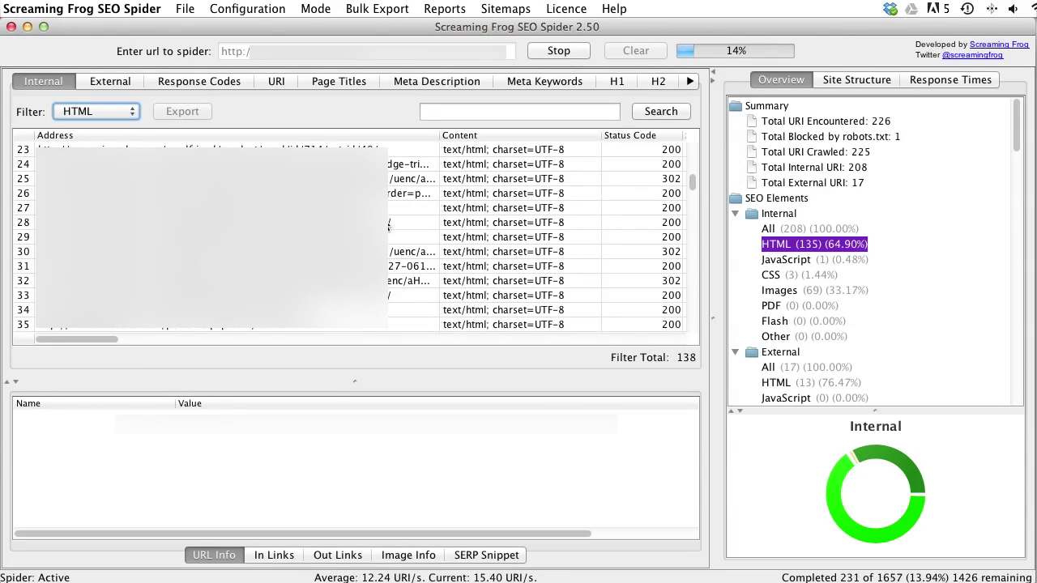
pyautogui.scroll(-4, 387, 226)
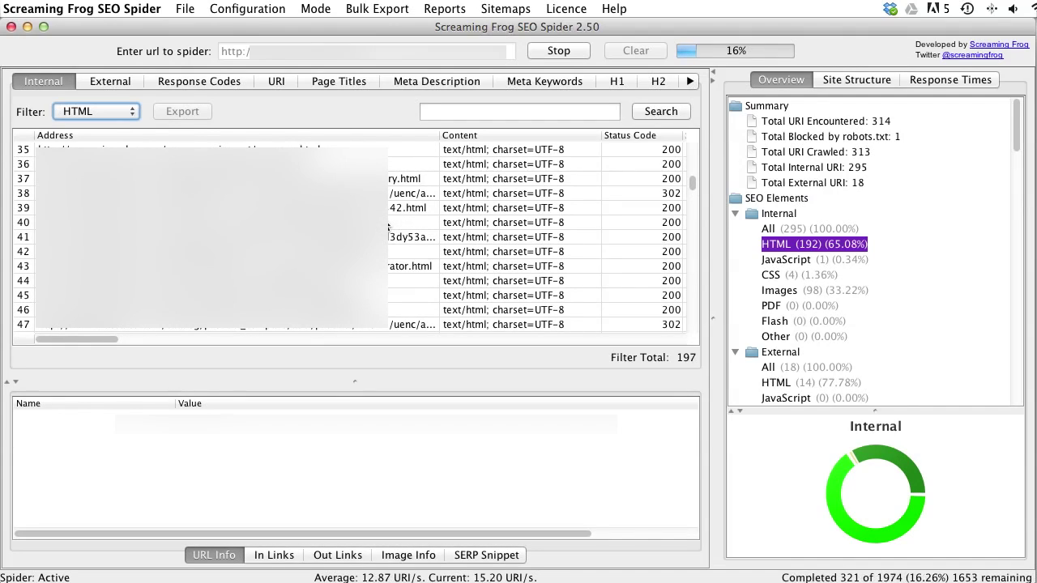
pyautogui.scroll(-10, 387, 227)
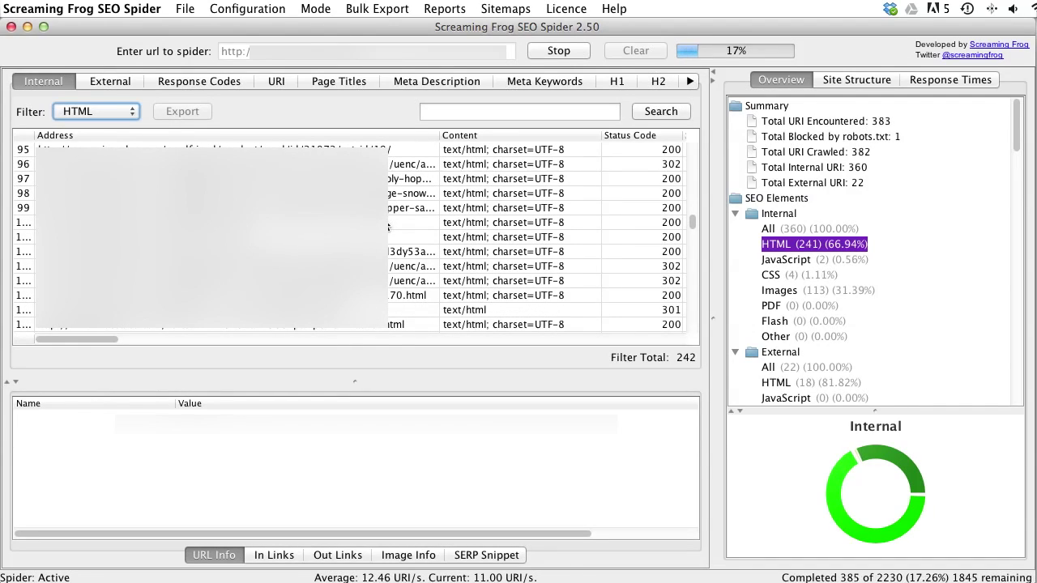
pyautogui.scroll(-1, 387, 227)
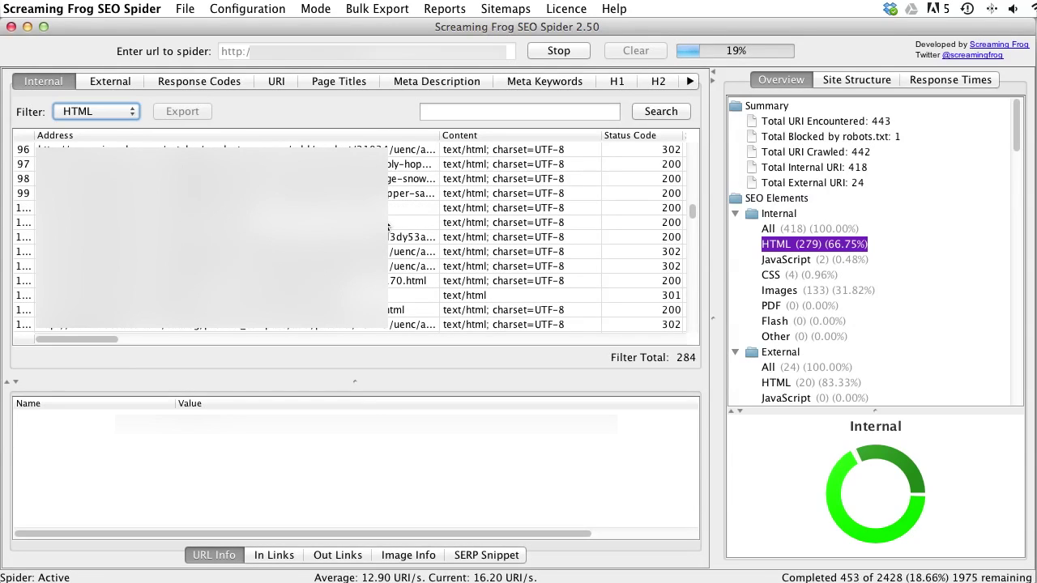
pyautogui.scroll(-1, 387, 227)
pyautogui.scroll(-5, 388, 229)
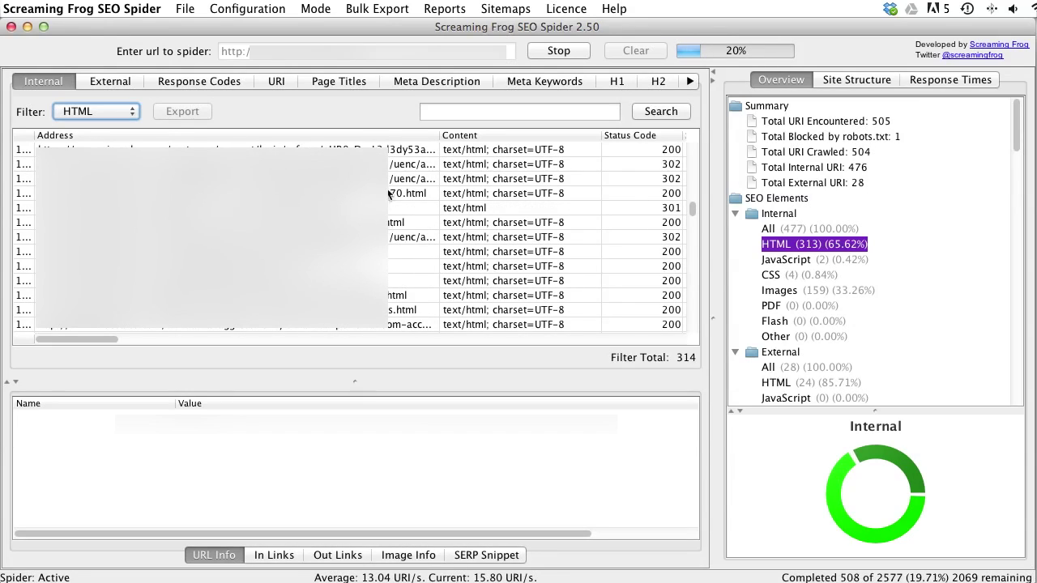
pyautogui.click(580, 49)
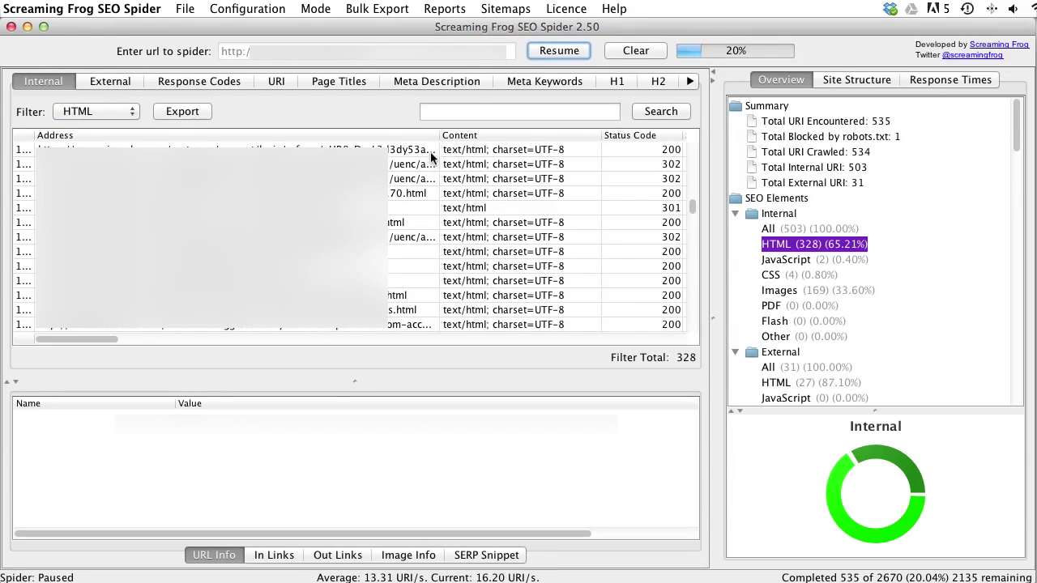
# Step: View the details of a long /uenc/ URL with the Address column widened, and resume the crawl
pyautogui.moveTo(442, 136); pyautogui.dragTo(614, 148)
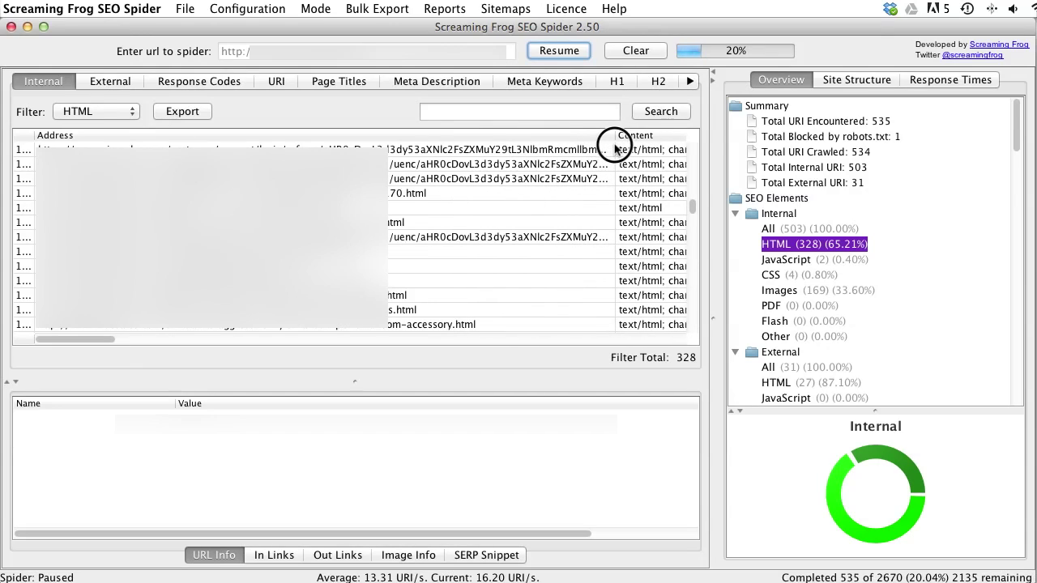
pyautogui.click(535, 181)
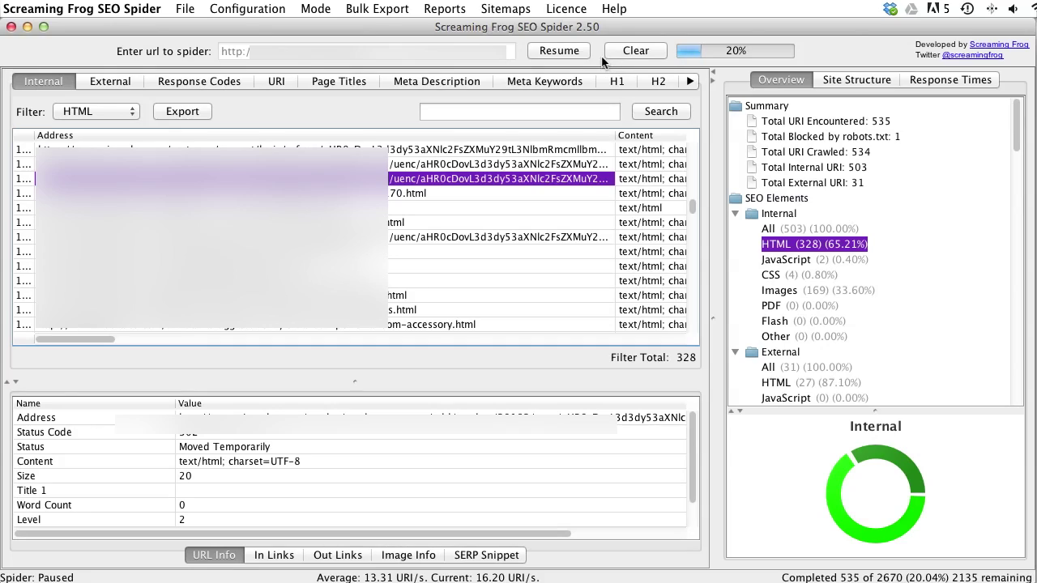
pyautogui.click(534, 51)
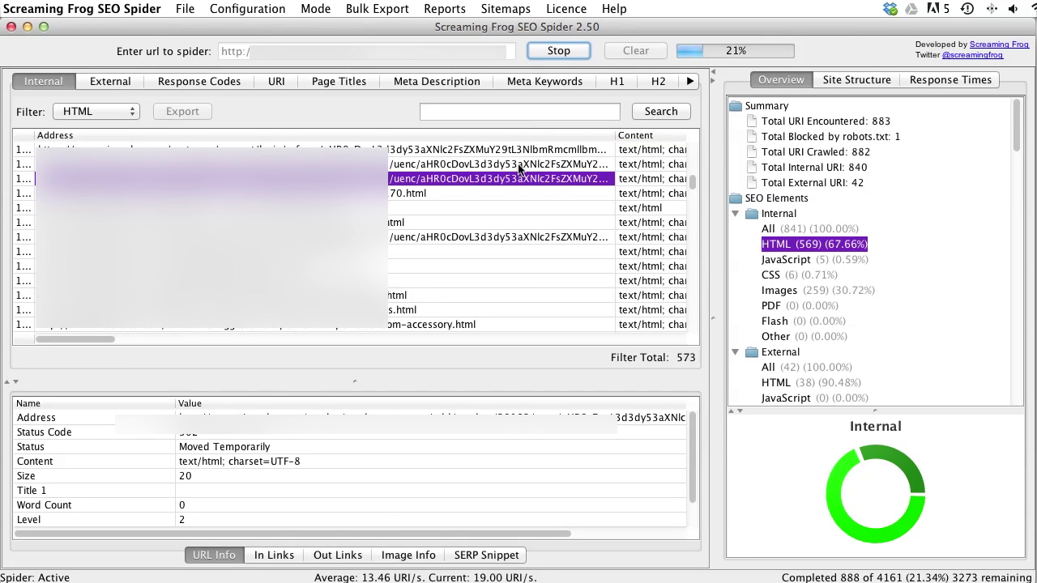
# Step: Pause the crawl and open the exclude list configuration
pyautogui.click(558, 51)
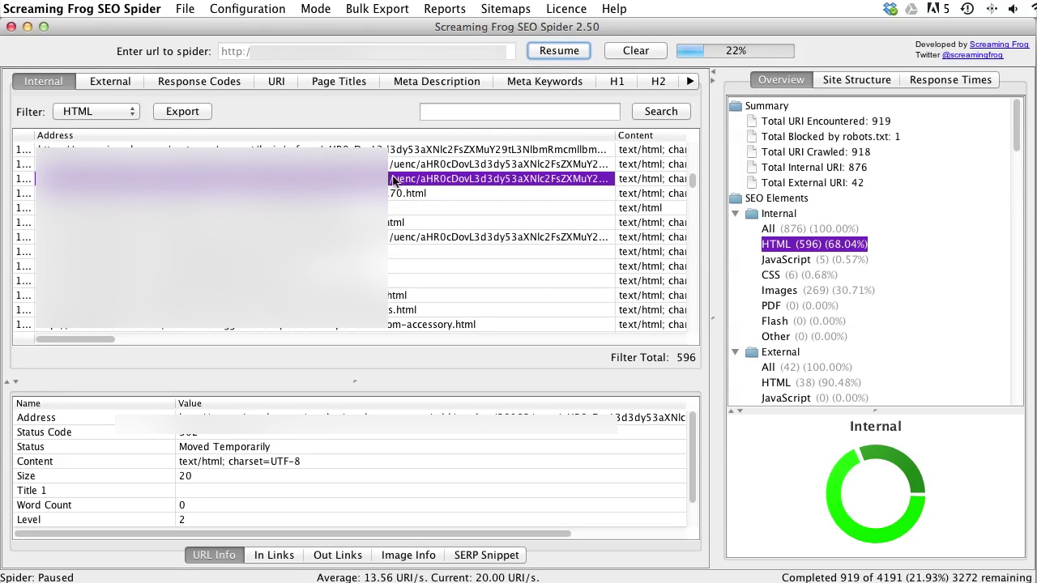
pyautogui.click(267, 14)
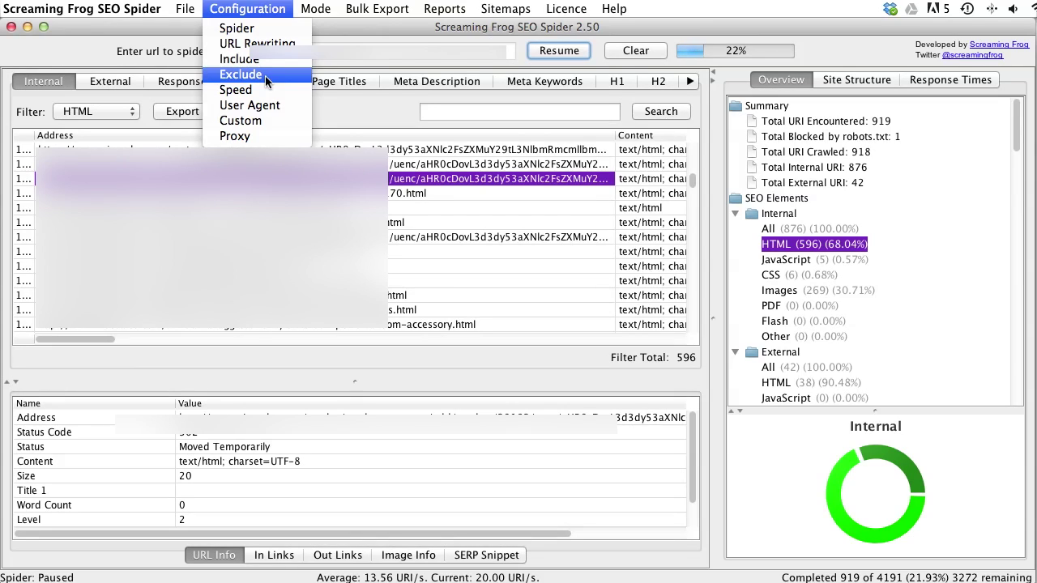
pyautogui.click(452, 181)
pyautogui.click(252, 9)
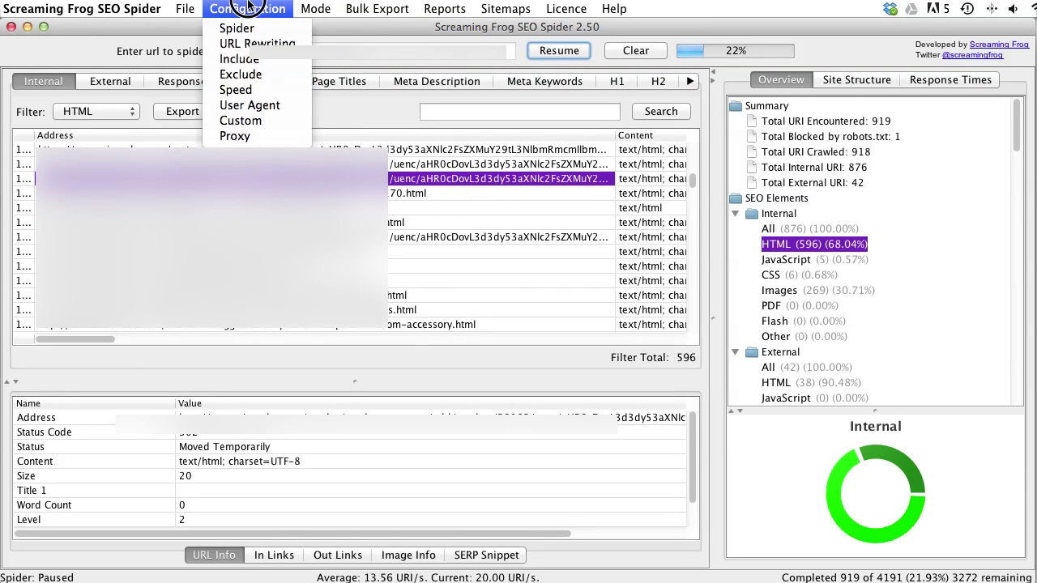
pyautogui.click(243, 72)
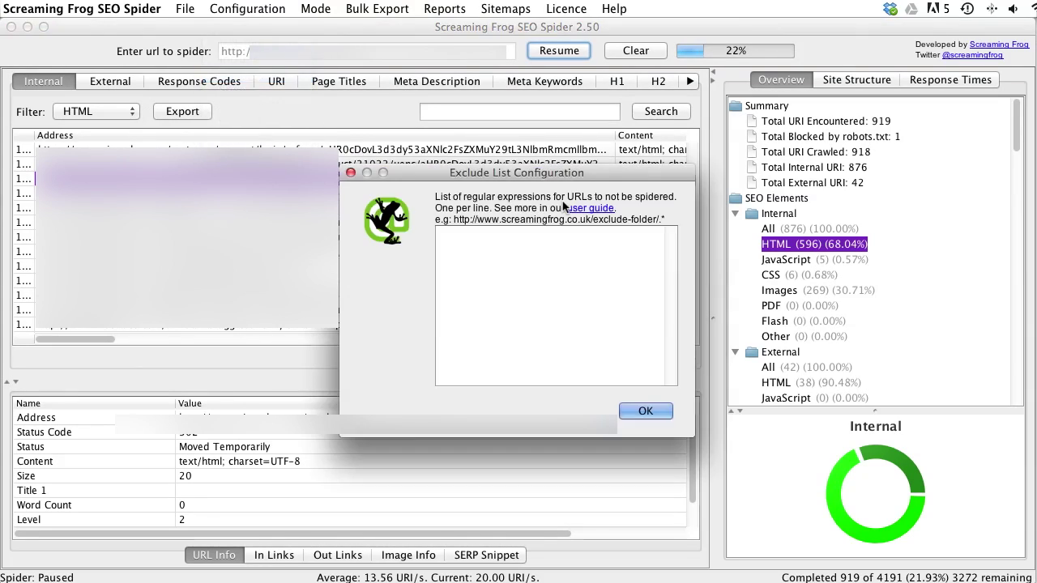
pyautogui.click(547, 243)
pyautogui.press('super+v')
pyautogui.press('super+a')
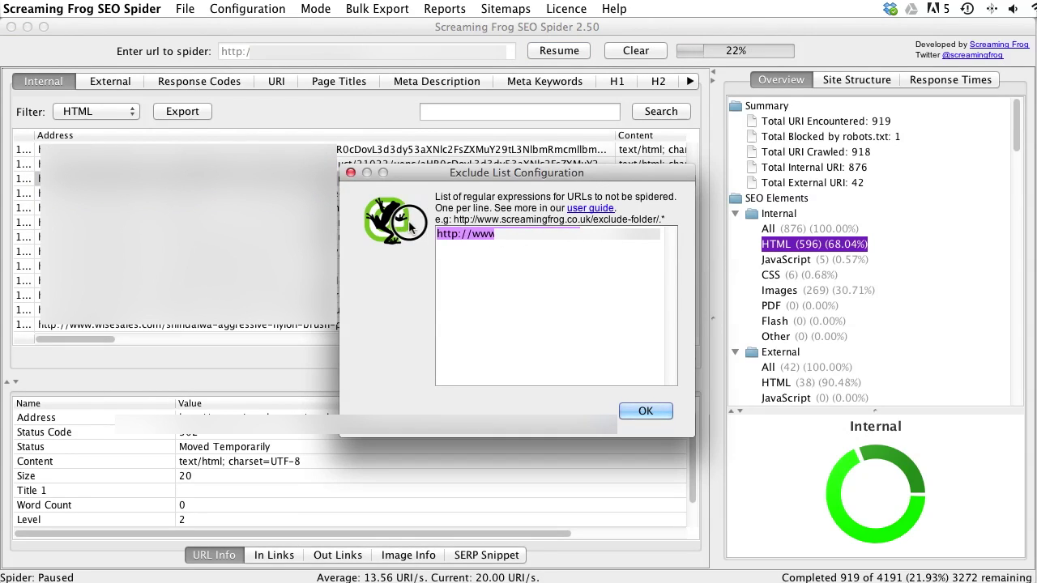
pyautogui.press('BackSpace')
pyautogui.click(646, 410)
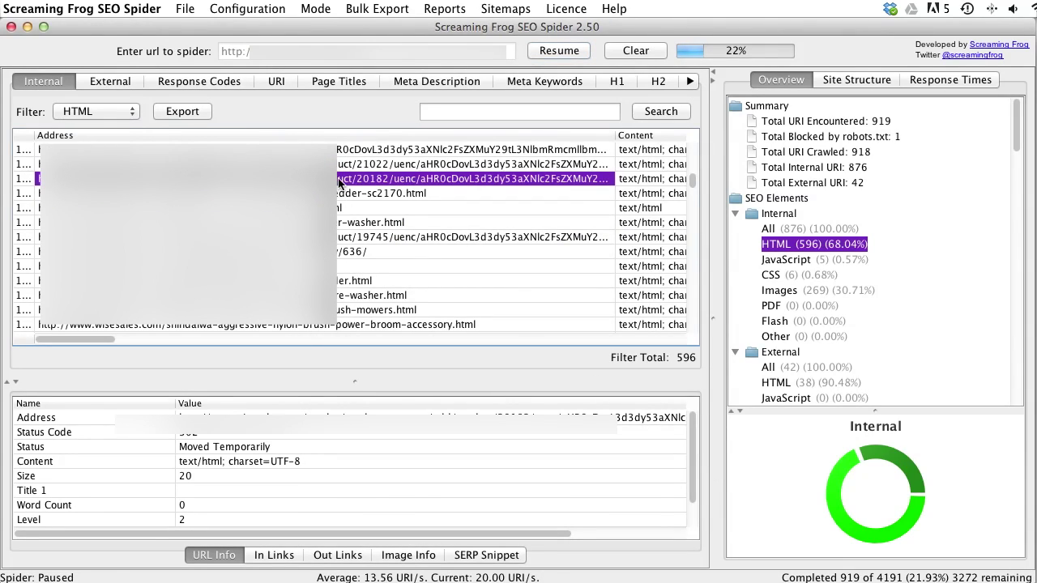
# Step: Copy the selected /uenc/ URL's full address from its details and paste it into the exclude list
pyautogui.click(332, 418)
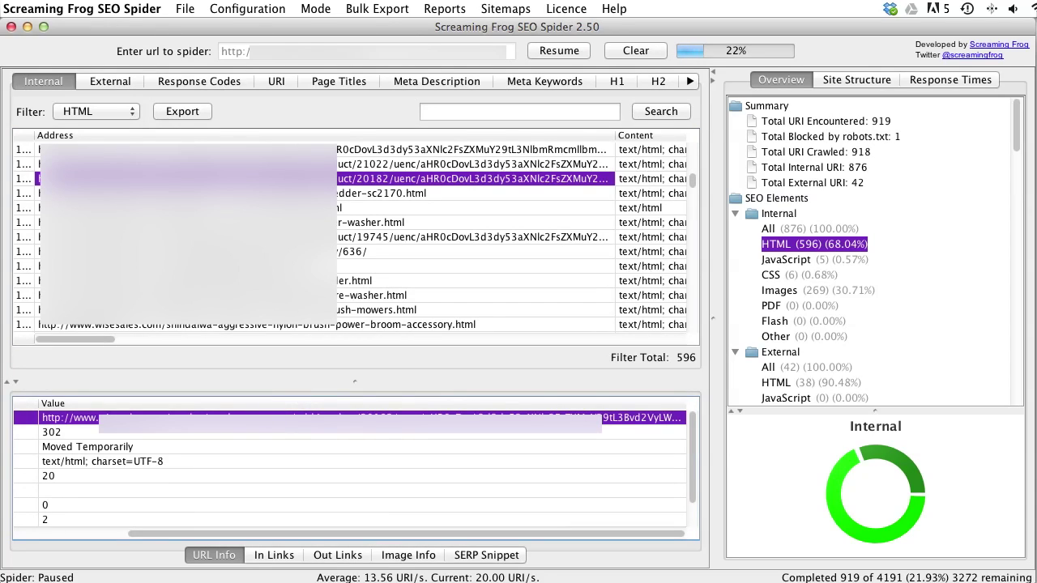
pyautogui.click(377, 8)
pyautogui.click(377, 8)
pyautogui.click(247, 8)
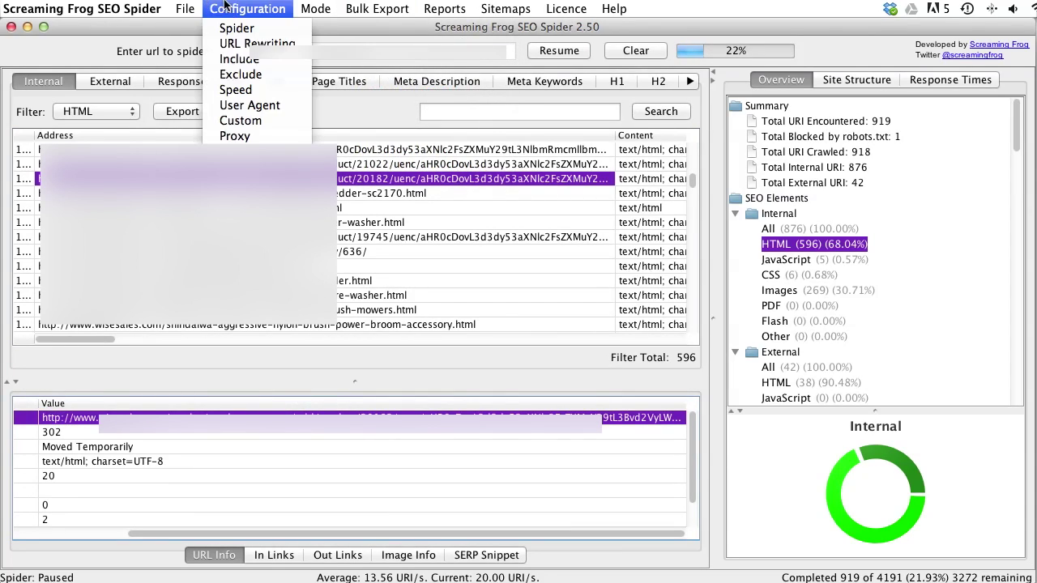
pyautogui.click(243, 74)
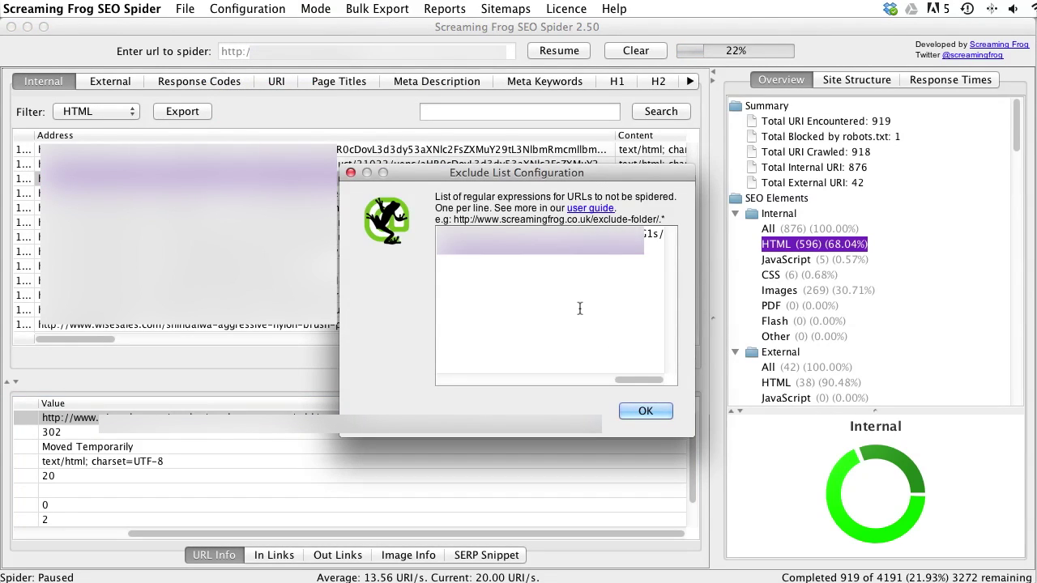
pyautogui.press('Home')
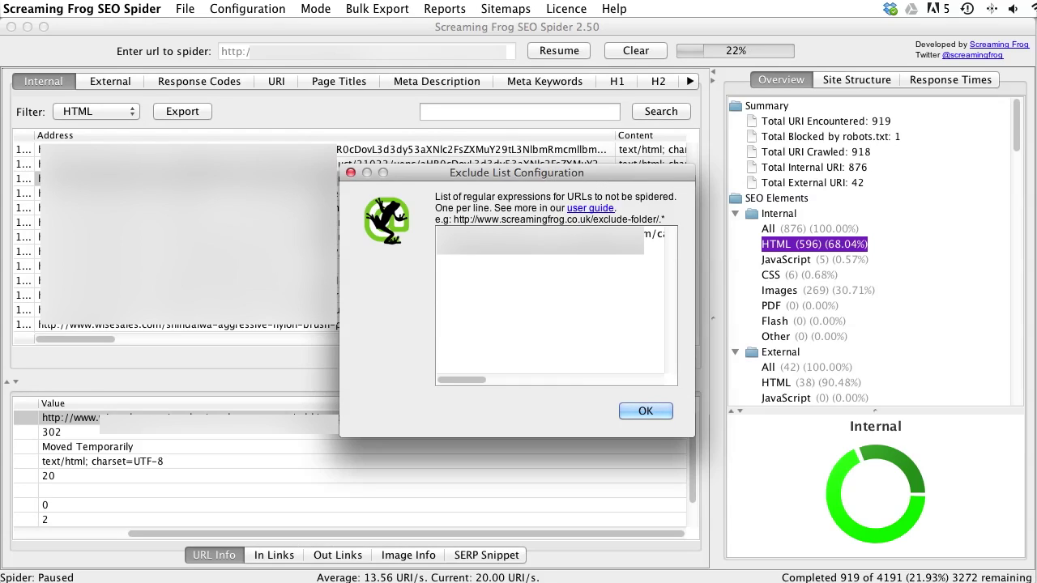
pyautogui.press('Delete')
# Step: Replace everything after /uenc/ in the exclude list's URL with the wildcard .* and confirm the list
pyautogui.click(457, 380)
pyautogui.moveTo(457, 380); pyautogui.dragTo(532, 389)
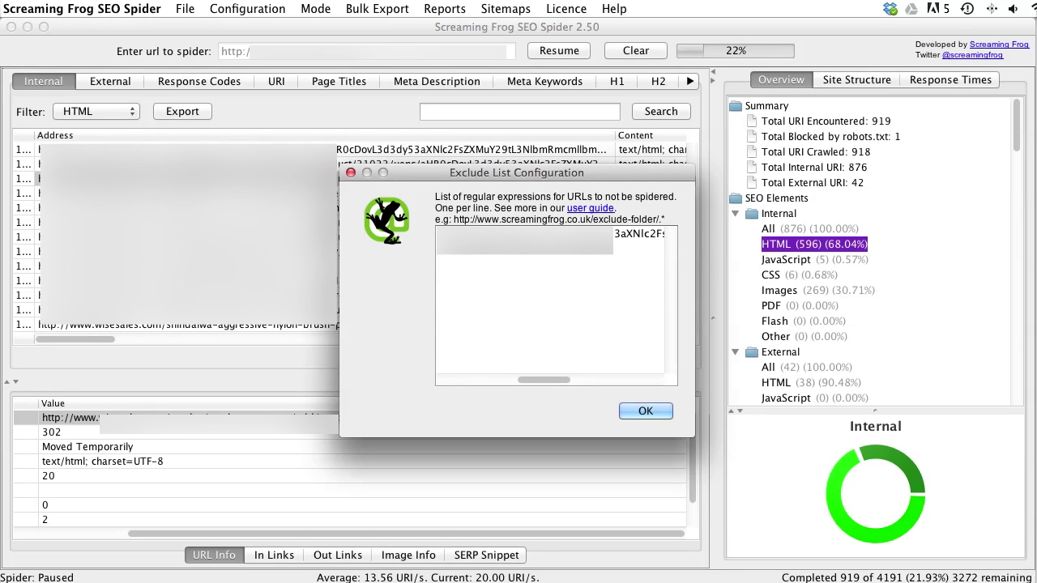
pyautogui.moveTo(553, 227); pyautogui.dragTo(689, 258)
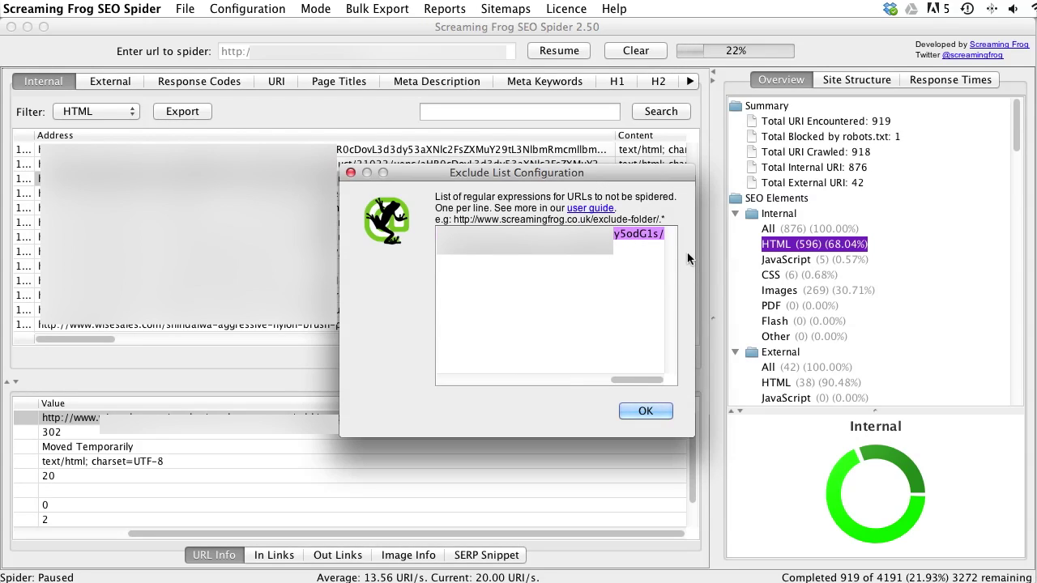
pyautogui.press('BackSpace')
pyautogui.write('.*')
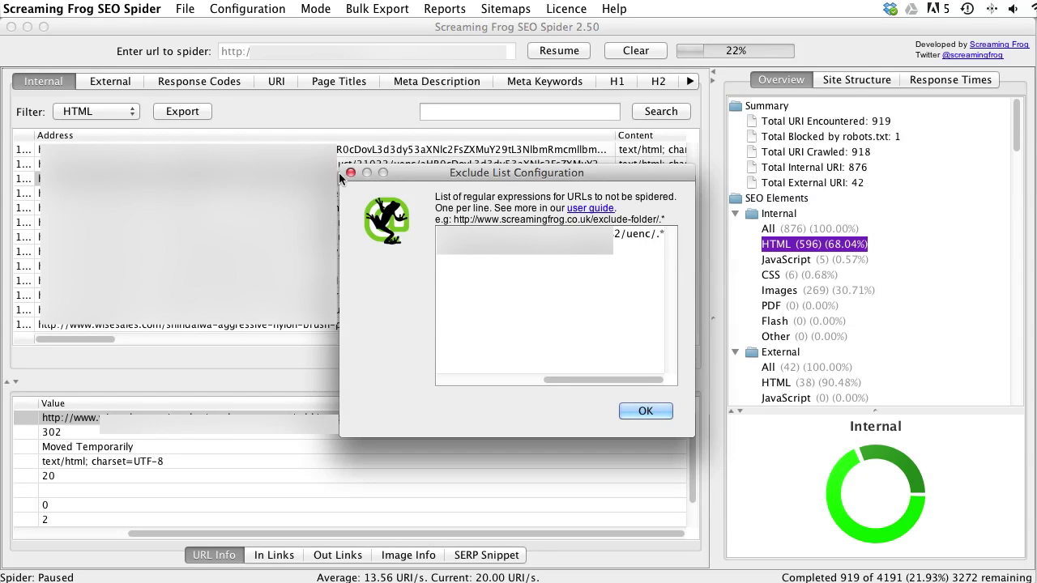
pyautogui.click(406, 169)
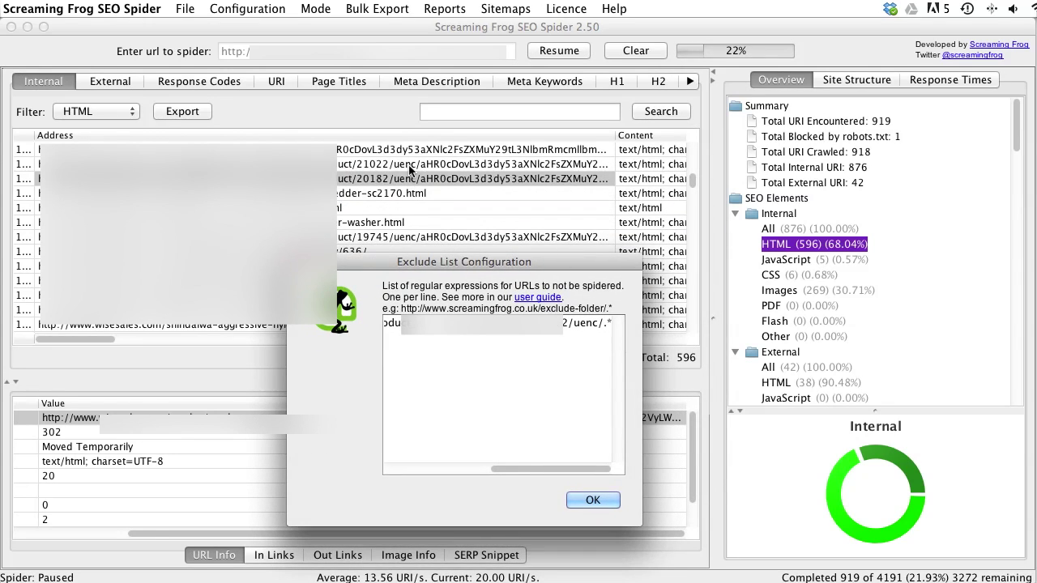
pyautogui.click(410, 238)
pyautogui.click(580, 498)
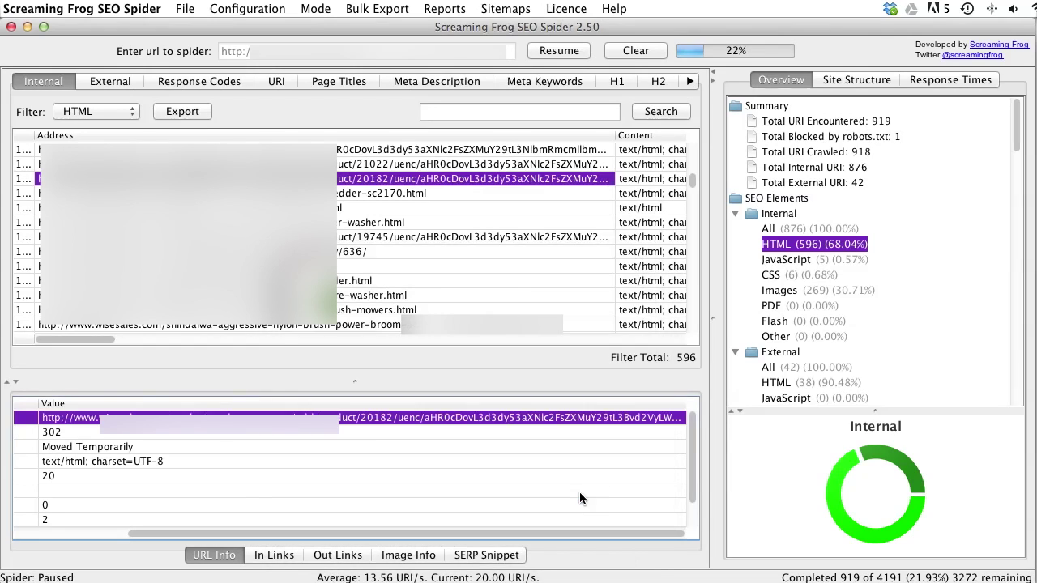
# Step: Clear the crawl results and start the crawl again
pyautogui.click(628, 51)
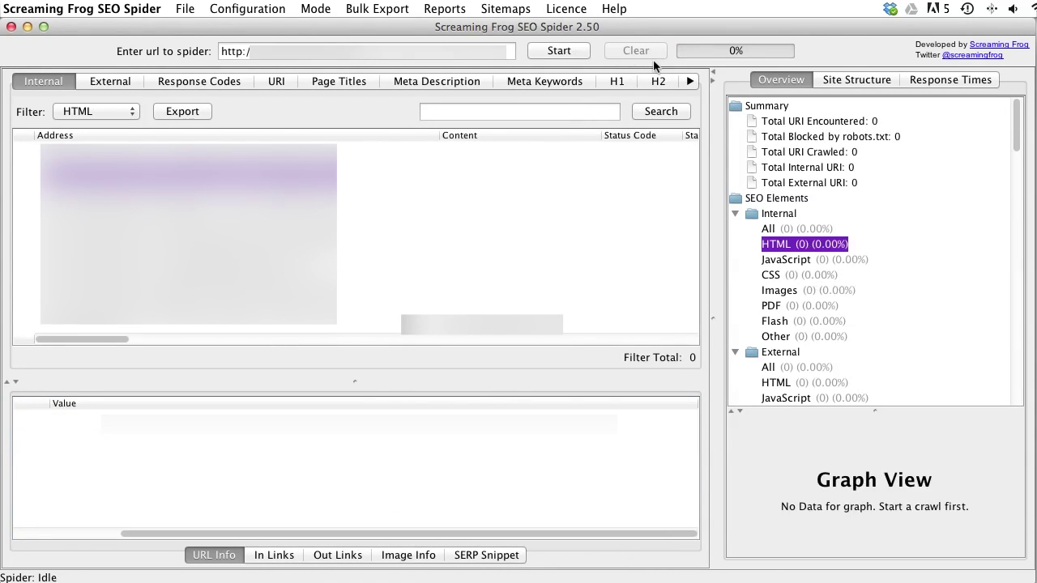
pyautogui.click(557, 51)
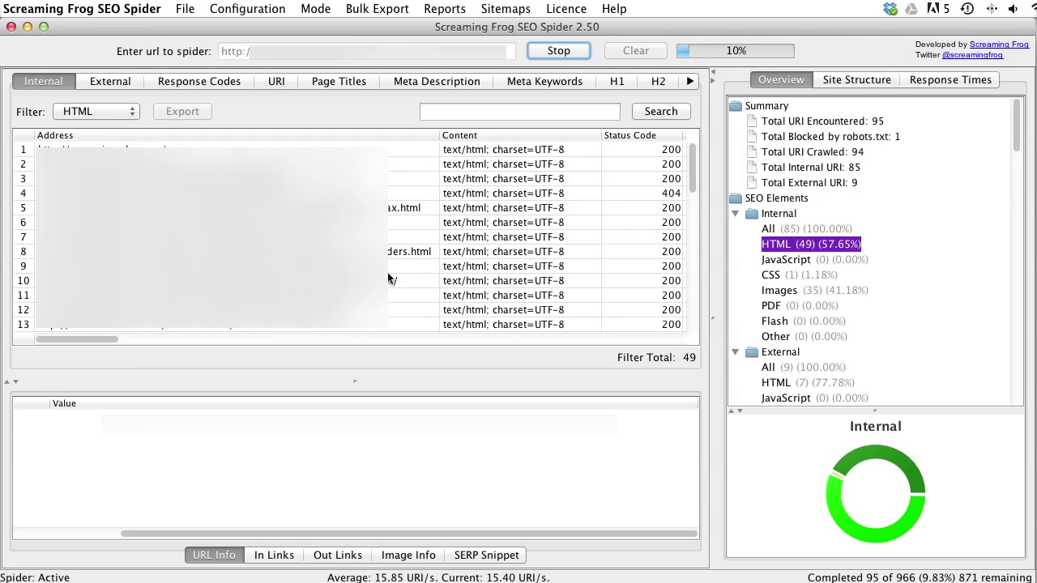
# Step: View the details of a crawled /uenc/ URL with the Address column widened, and pause the crawl
pyautogui.scroll(-1, 387, 278)
pyautogui.scroll(-3, 387, 278)
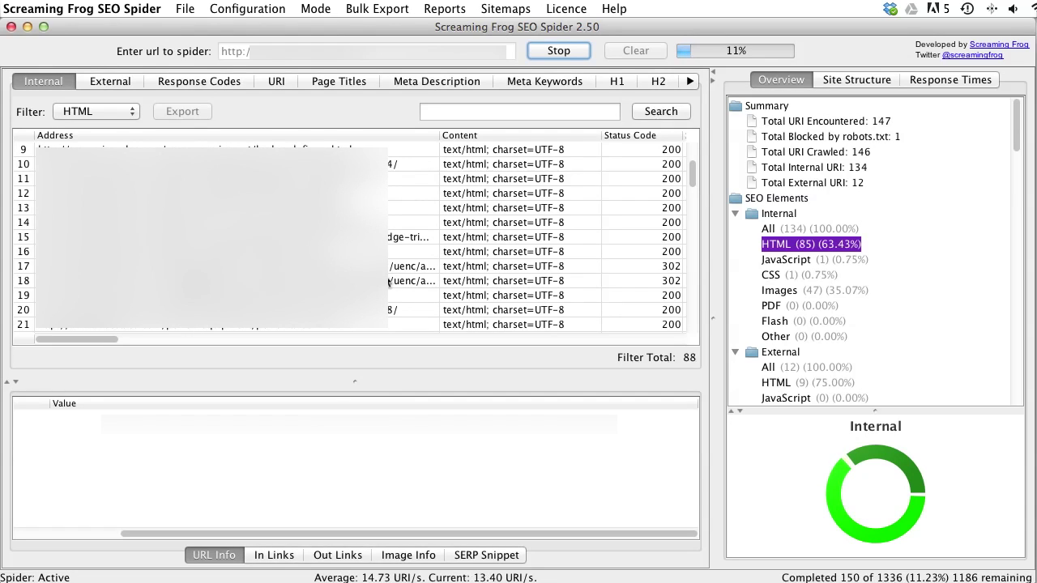
pyautogui.click(394, 267)
pyautogui.moveTo(438, 134); pyautogui.dragTo(607, 185)
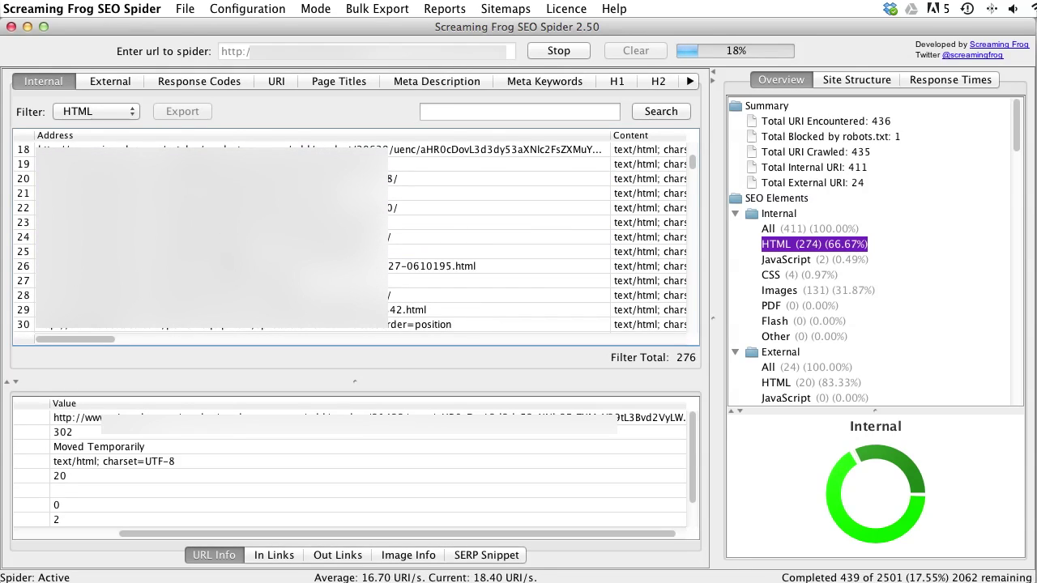
pyautogui.click(553, 49)
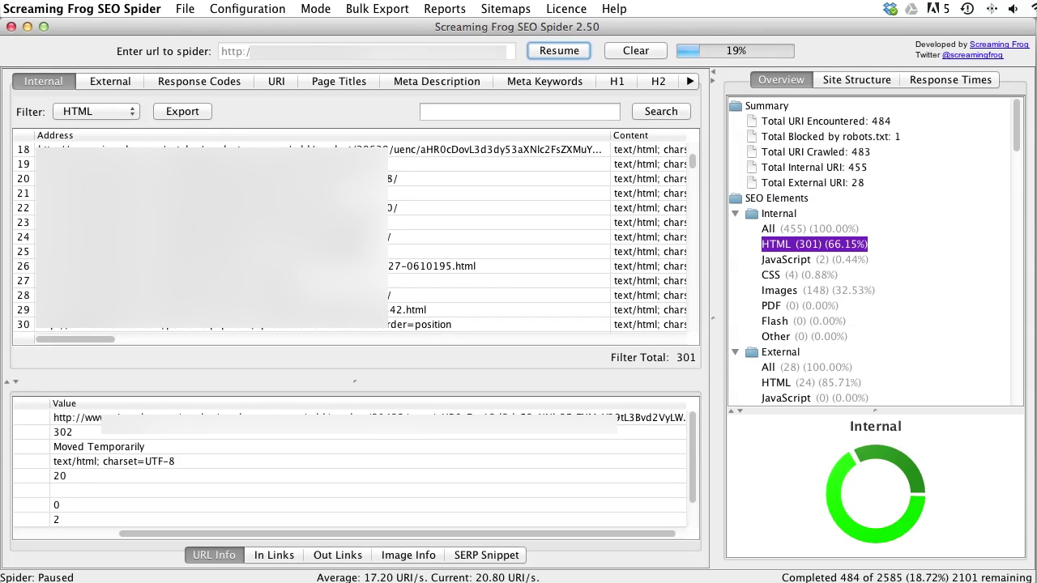
# Step: Enable the Limit Max URL Length to Crawl option in the spider configuration's limits
pyautogui.click(278, 9)
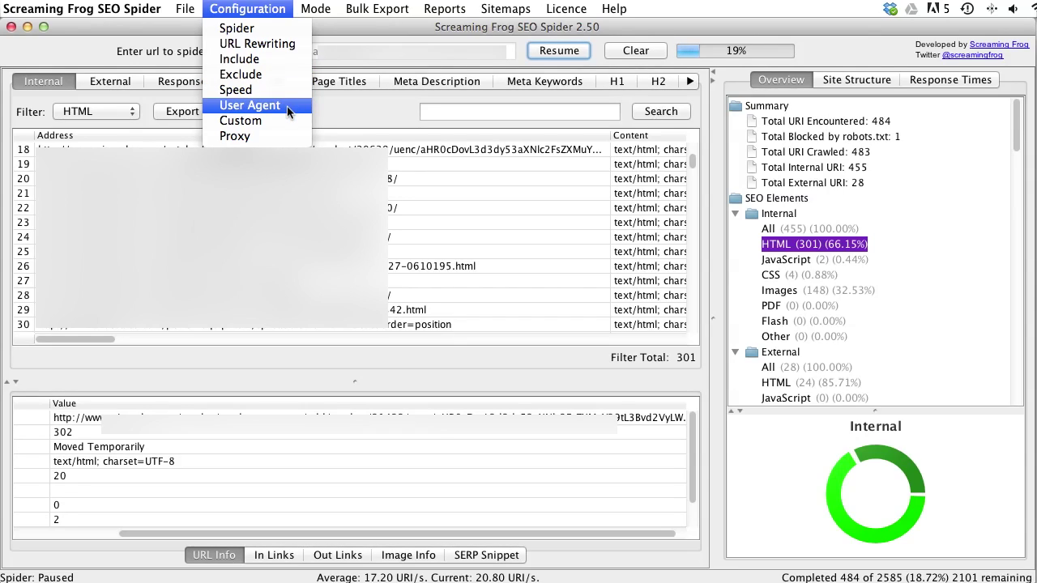
pyautogui.click(268, 28)
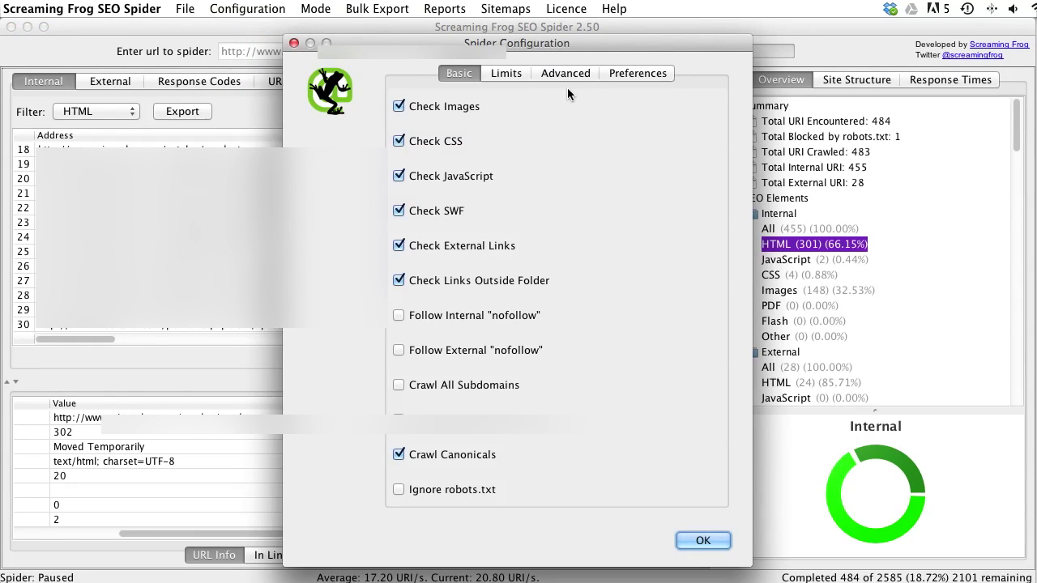
pyautogui.click(509, 74)
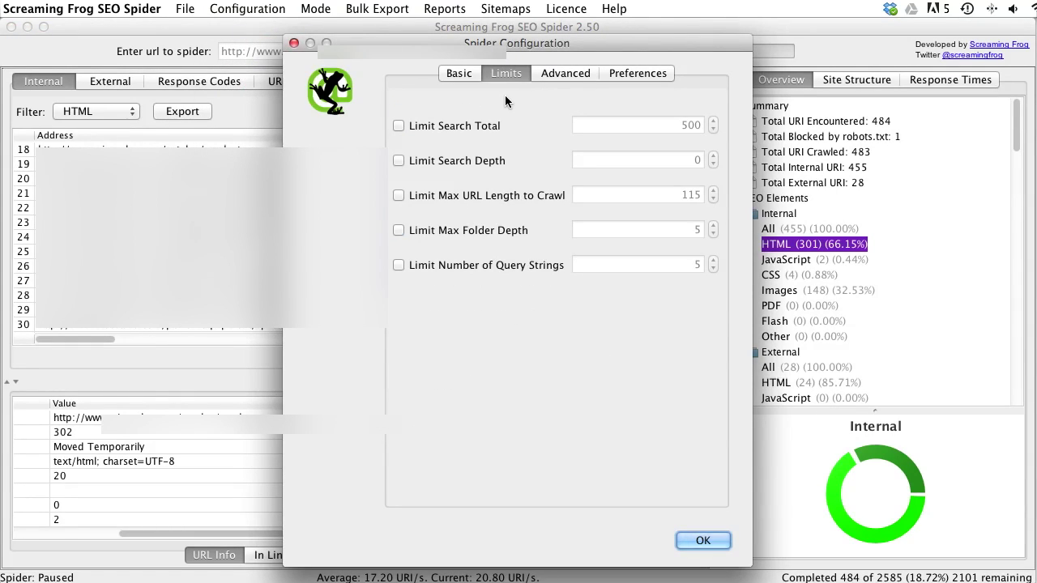
pyautogui.click(436, 197)
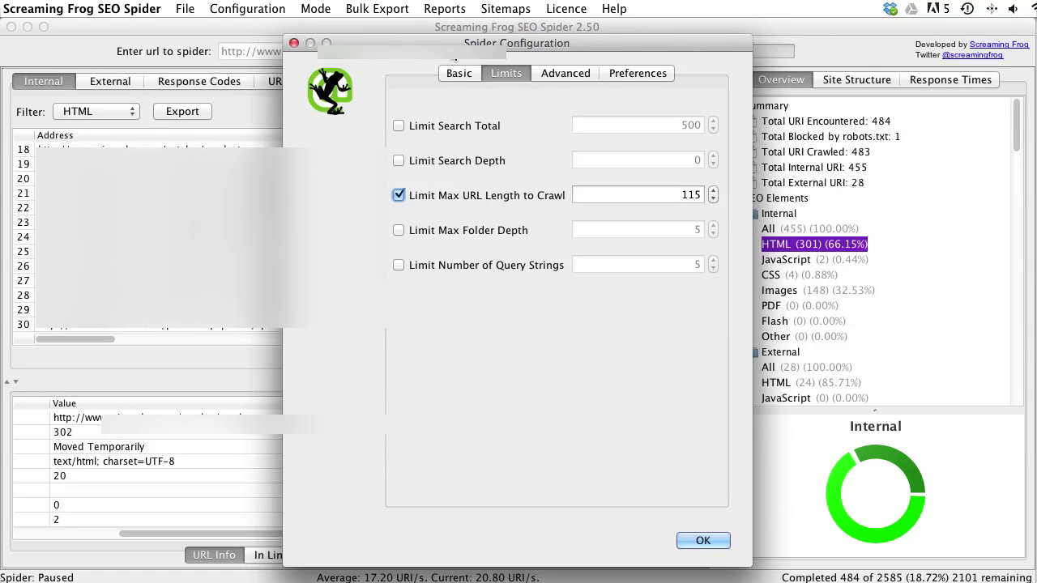
pyautogui.moveTo(449, 49); pyautogui.dragTo(659, 189)
pyautogui.click(397, 154)
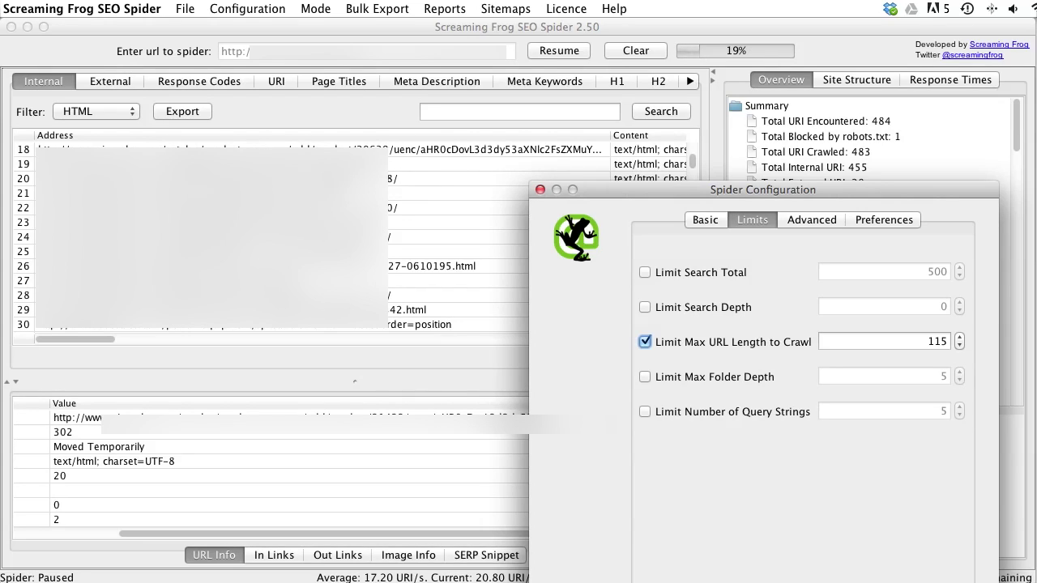
# Step: Set the maximum URL length to crawl to 145 and confirm the spider configuration
pyautogui.moveTo(927, 341); pyautogui.dragTo(937, 341)
pyautogui.click(942, 341)
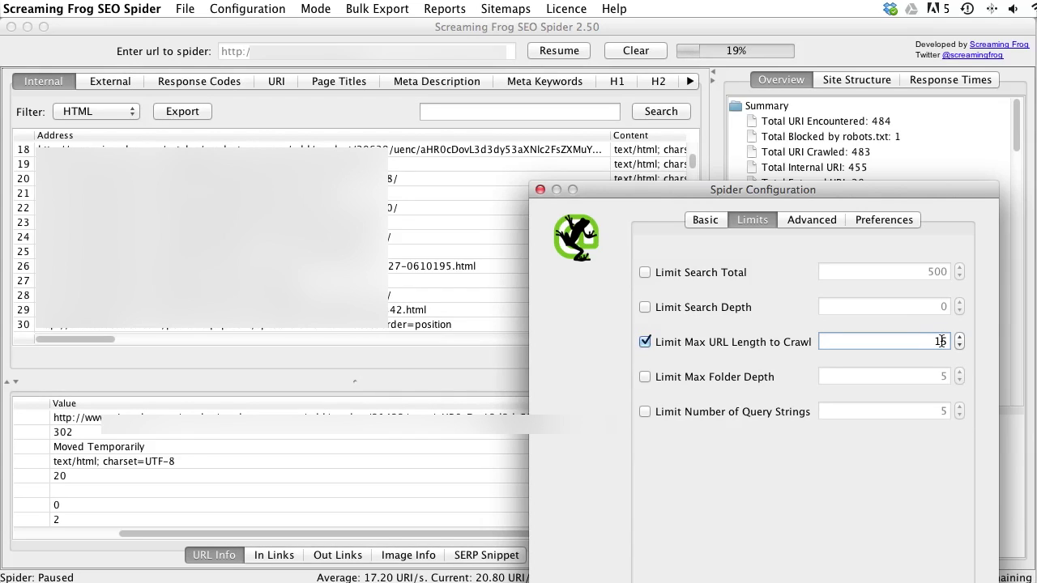
pyautogui.write('d')
pyautogui.moveTo(896, 192); pyautogui.dragTo(892, 30)
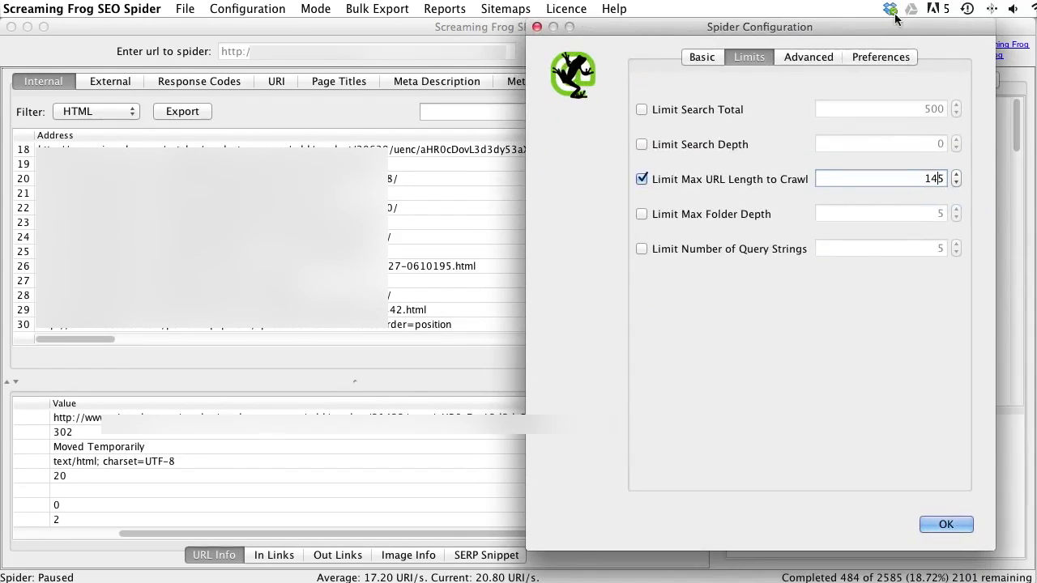
pyautogui.click(945, 524)
# Step: Clear the existing crawl data and start a fresh crawl of the same website
pyautogui.click(570, 52)
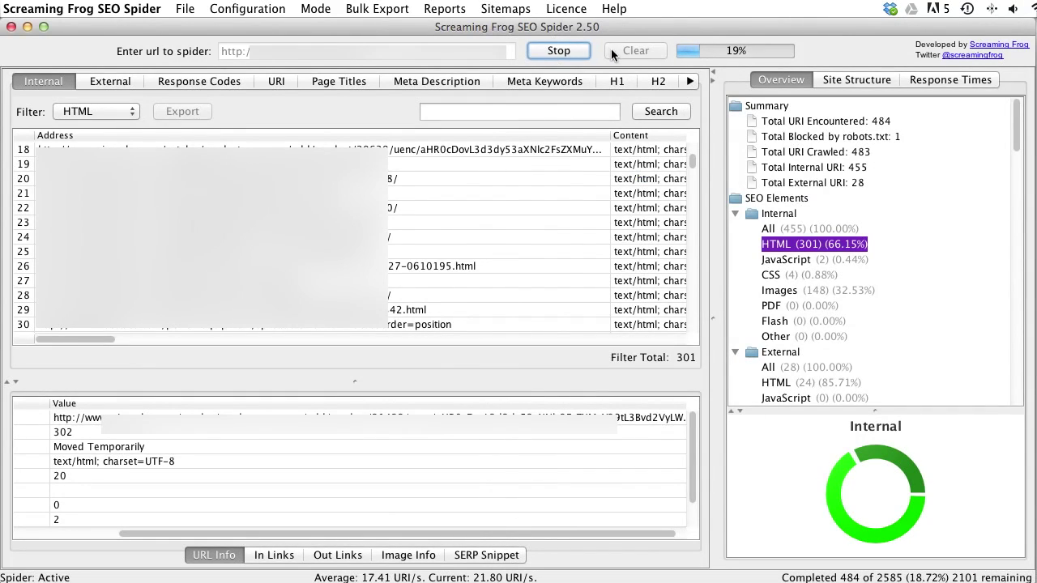
pyautogui.click(587, 52)
pyautogui.press('Return')
pyautogui.click(555, 56)
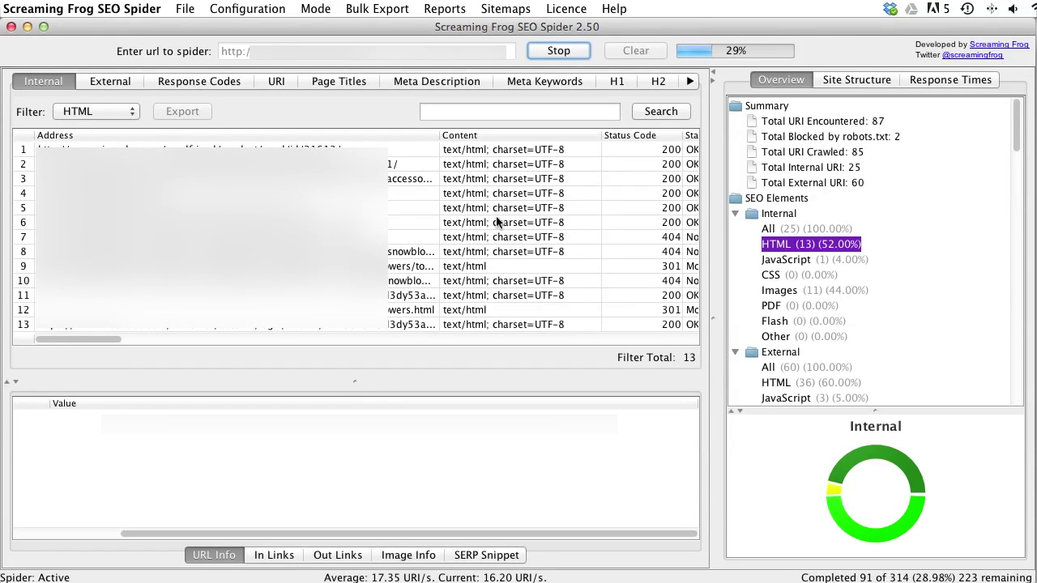
# Step: View the details of the HTML address in row 9 and pause the crawl
pyautogui.click(243, 266)
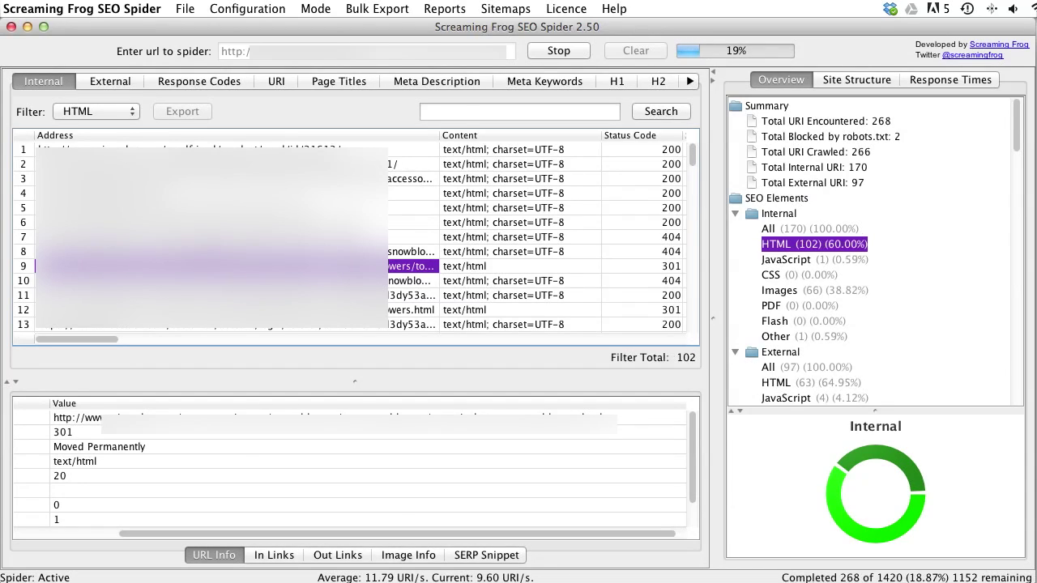
pyautogui.click(572, 51)
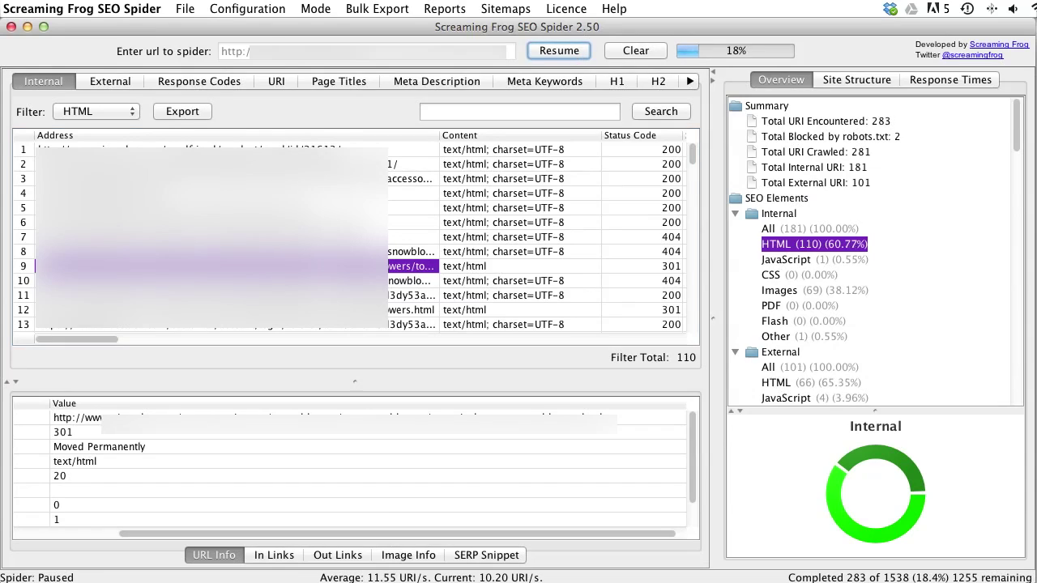
pyautogui.press('super+Tab')
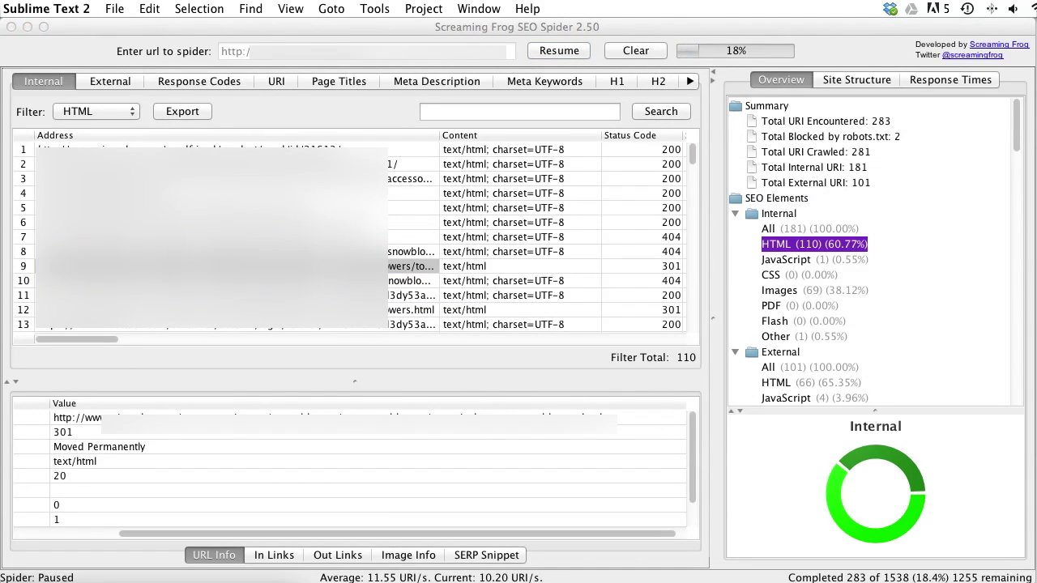
pyautogui.click(356, 37)
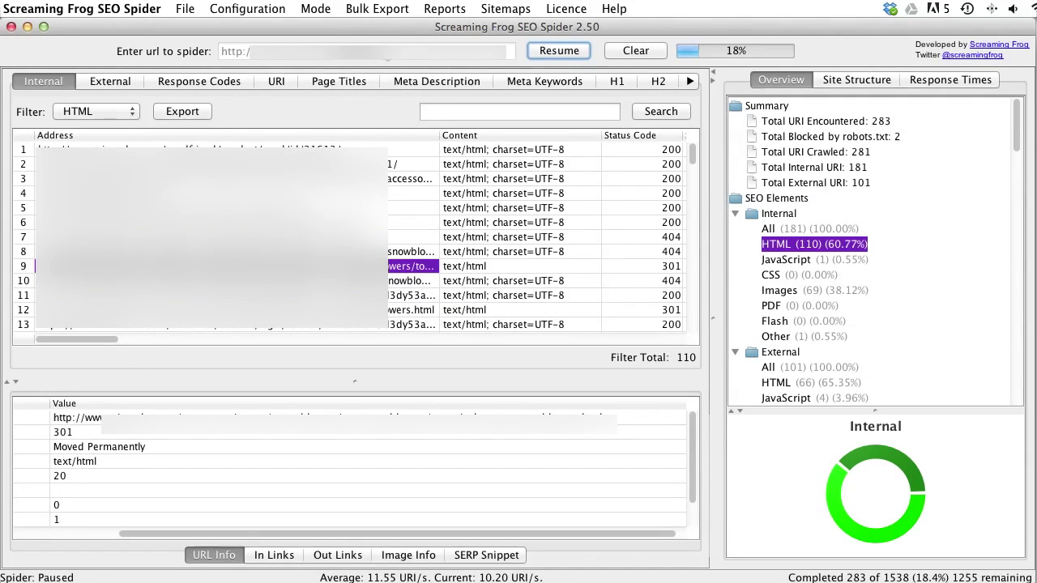
# Step: Stop and clear the current crawl, enter another website's URL and start crawling it
pyautogui.click(546, 56)
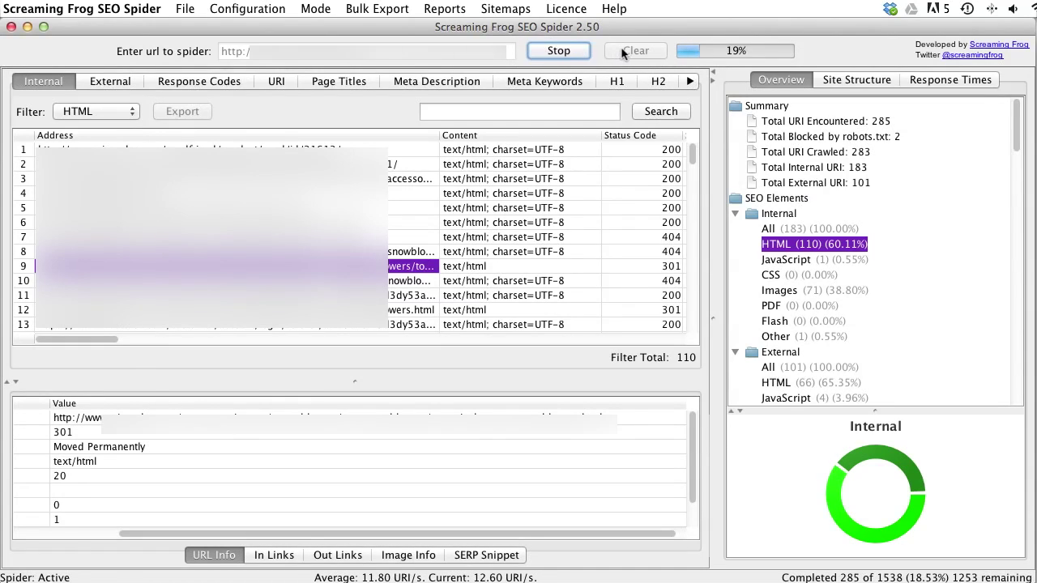
pyautogui.click(577, 51)
pyautogui.click(636, 50)
pyautogui.tripleClick(484, 59)
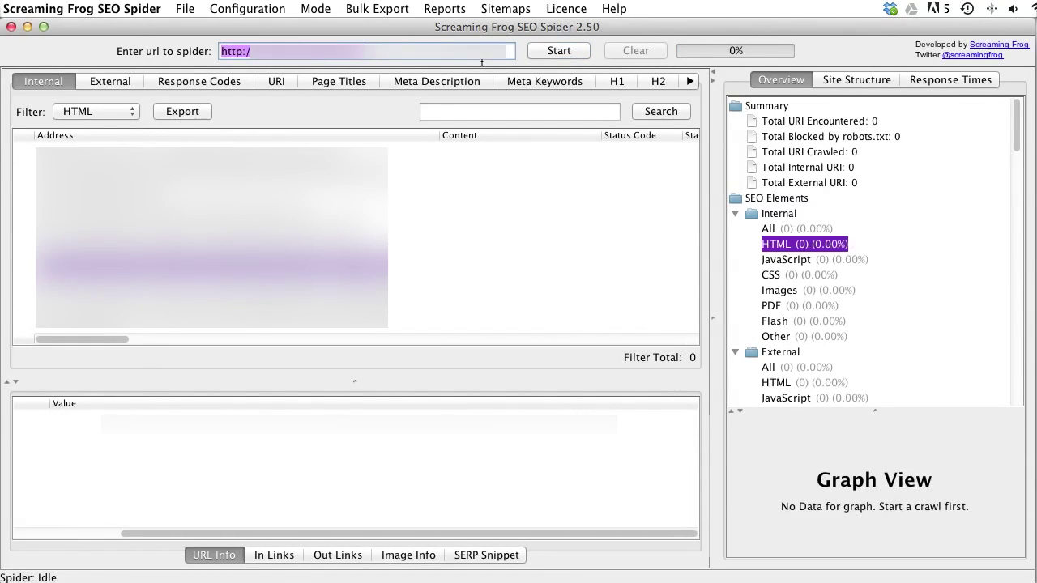
pyautogui.click(581, 53)
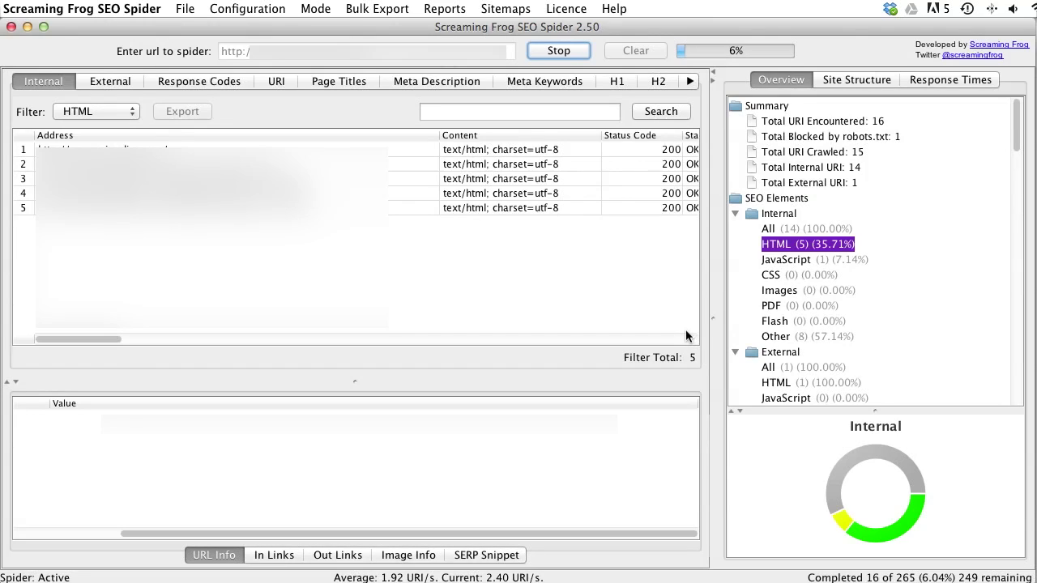
# Step: Filter the internal results to All and look across the table's columns
pyautogui.click(68, 111)
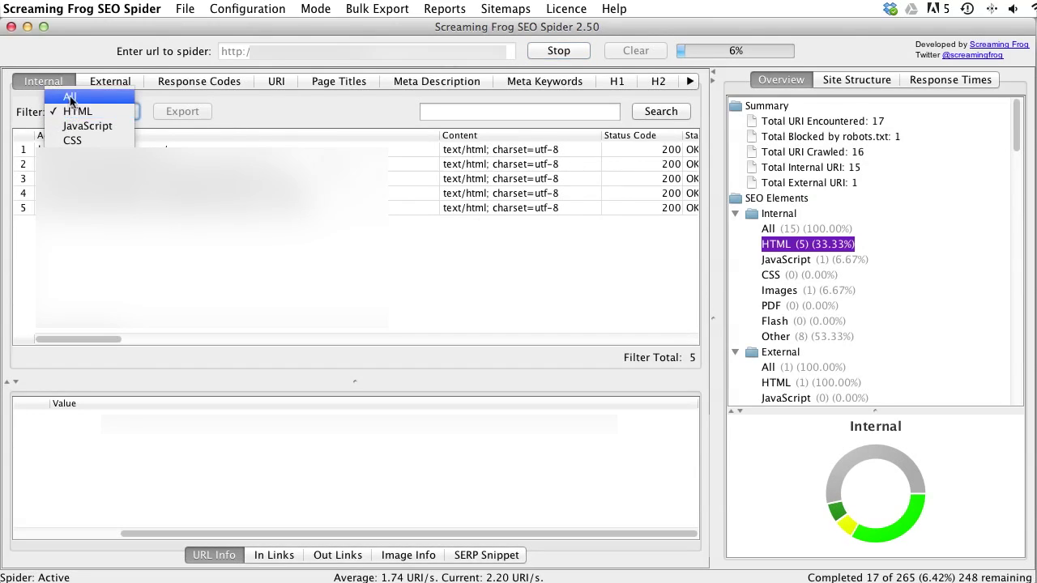
pyautogui.click(70, 98)
pyautogui.hscroll(10, 548, 280)
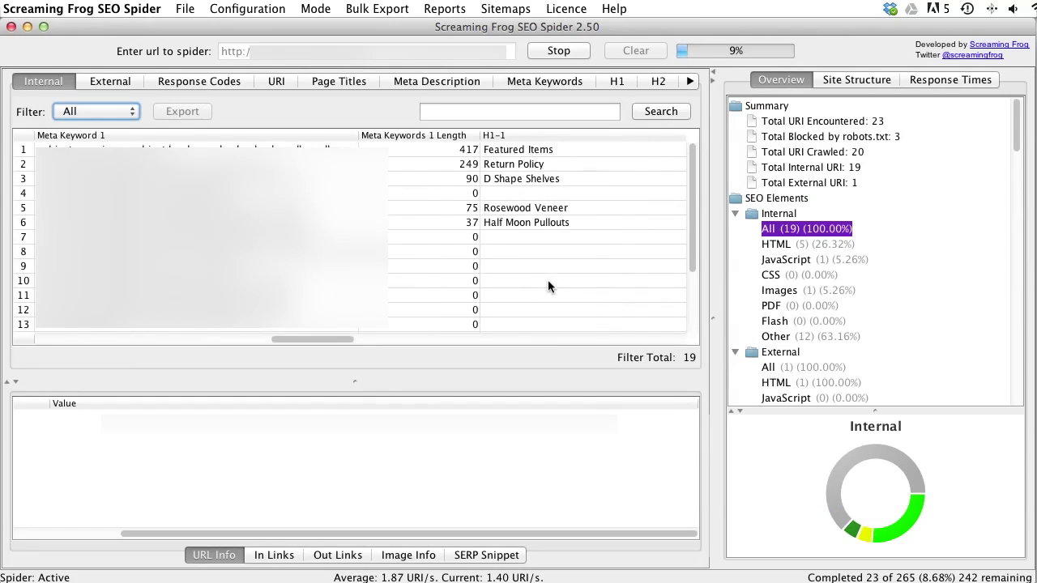
pyautogui.hscroll(-10, 548, 279)
pyautogui.moveTo(114, 340)
pyautogui.mouseDown()
pyautogui.moveTo(281, 341)
pyautogui.moveTo(127, 343)
pyautogui.mouseUp()
# Step: View the details of the internal address in row 18 and pause the crawl
pyautogui.scroll(-3, 348, 244)
pyautogui.scroll(-2, 353, 235)
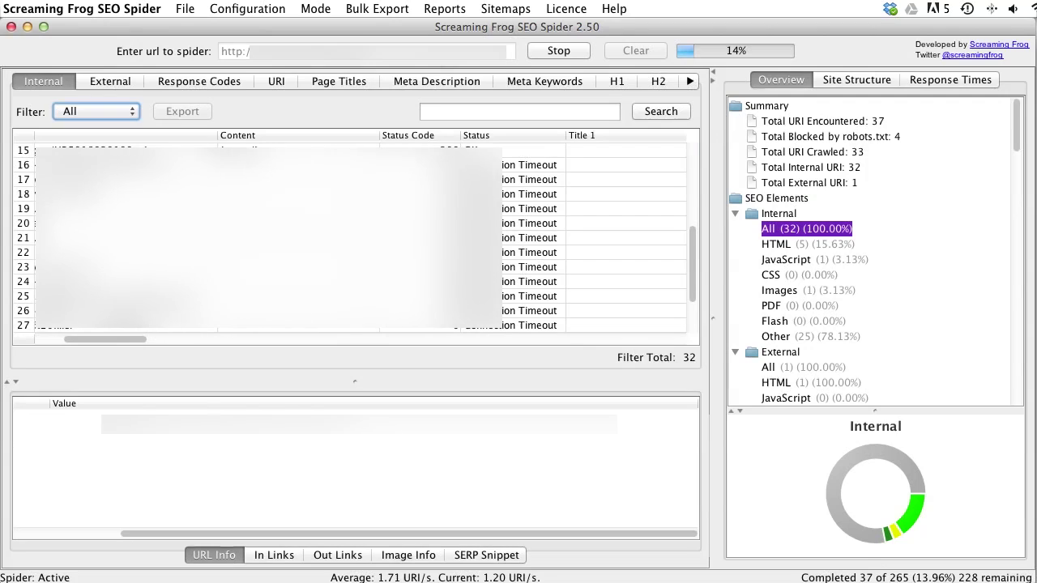
pyautogui.click(526, 194)
pyautogui.moveTo(75, 338); pyautogui.dragTo(69, 341)
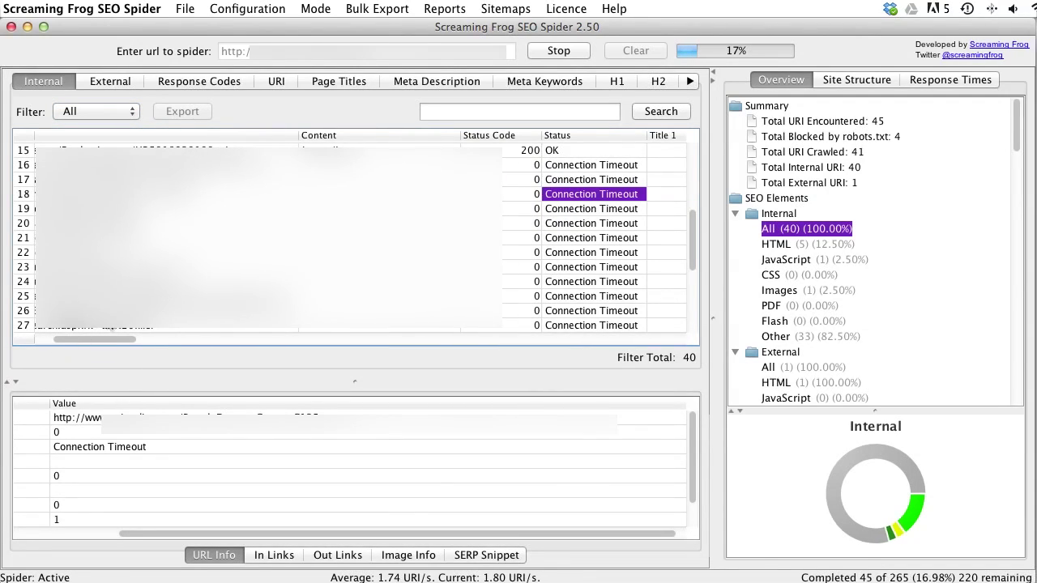
pyautogui.click(545, 54)
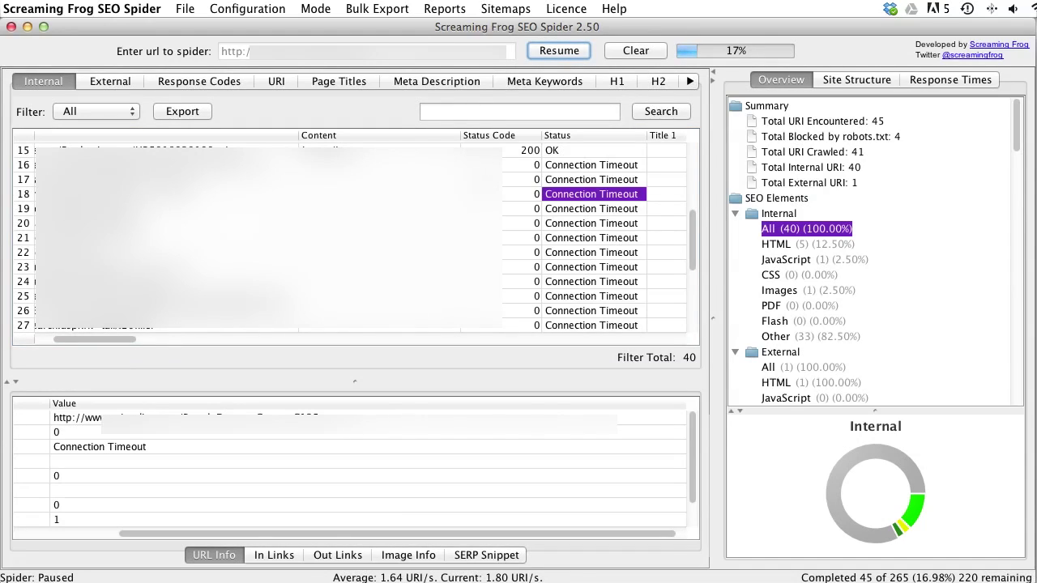
# Step: Set the response timeout to 120 seconds in the spider configuration's advanced settings and confirm
pyautogui.click(234, 6)
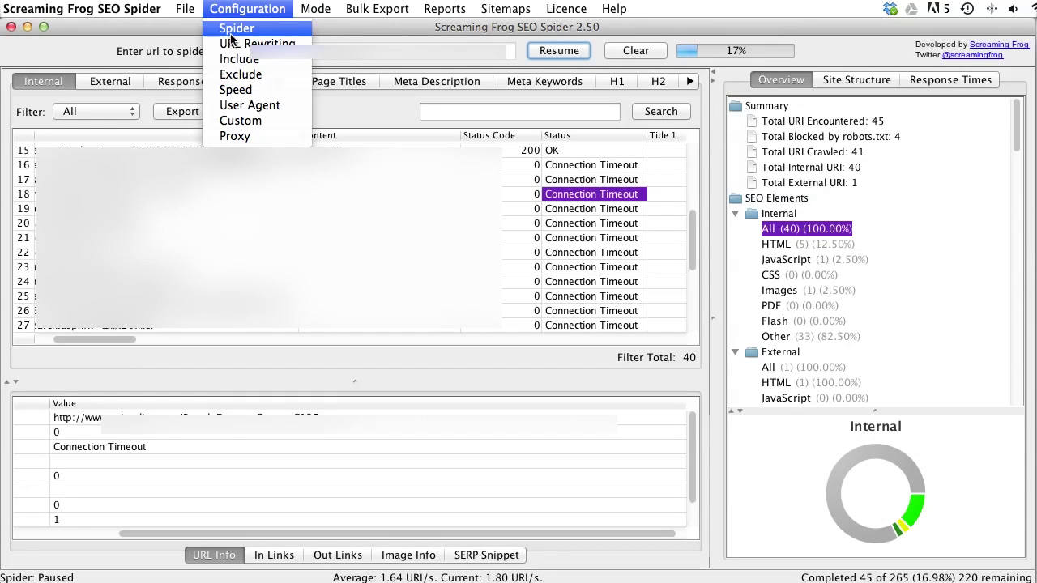
pyautogui.click(232, 32)
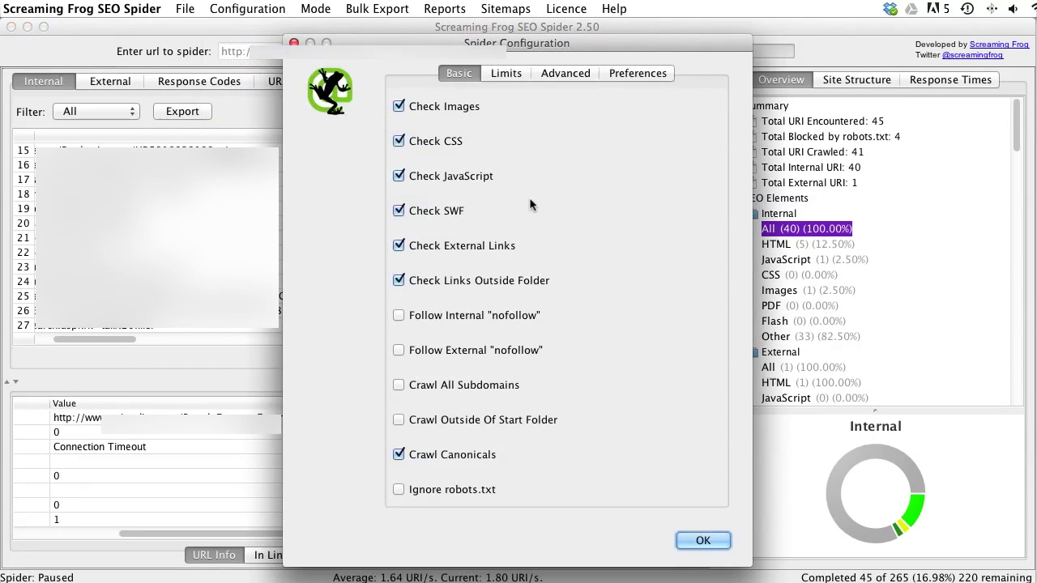
pyautogui.click(556, 73)
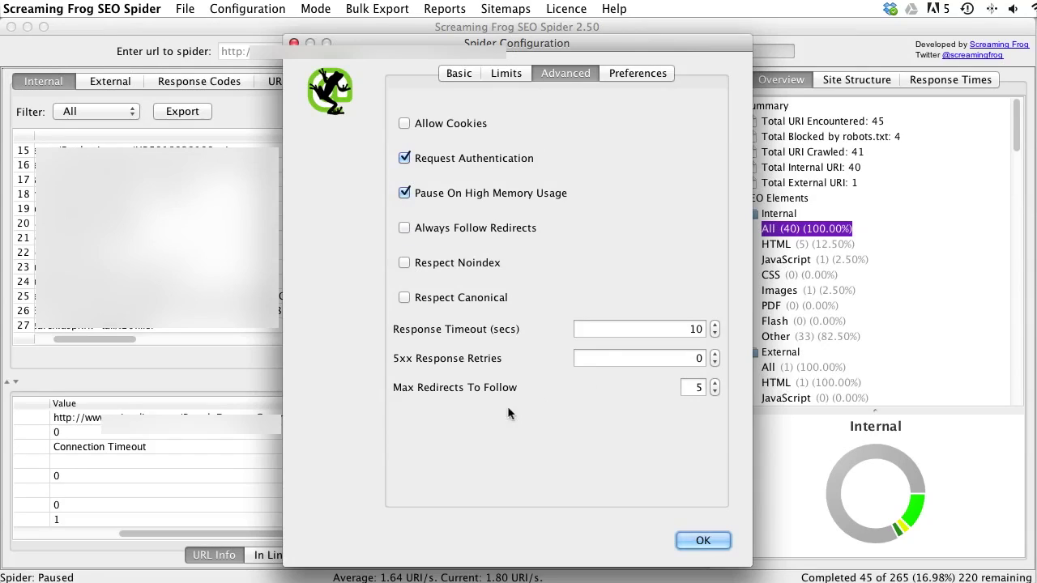
pyautogui.click(697, 330)
pyautogui.write('2')
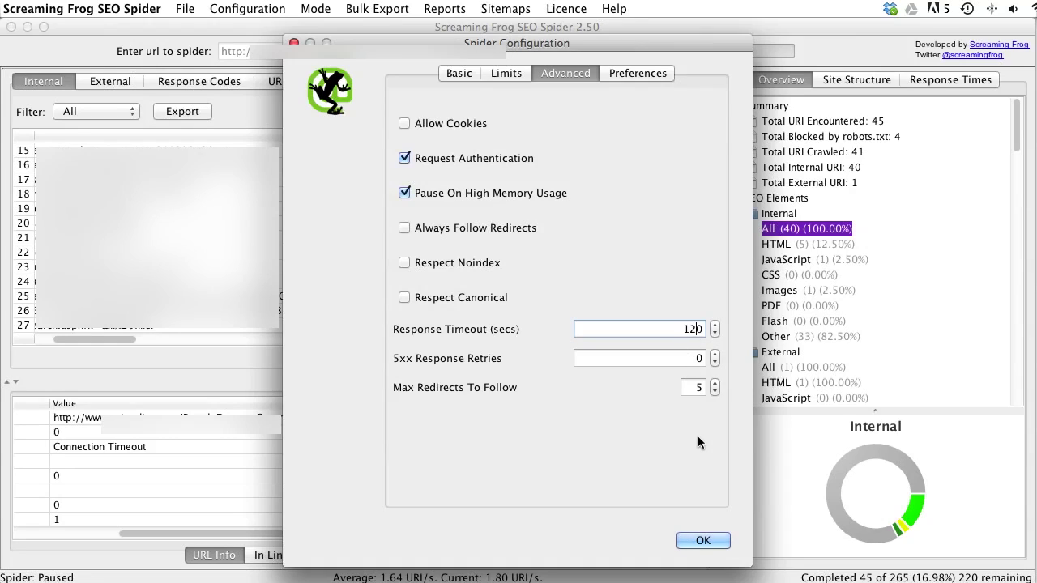
pyautogui.click(703, 540)
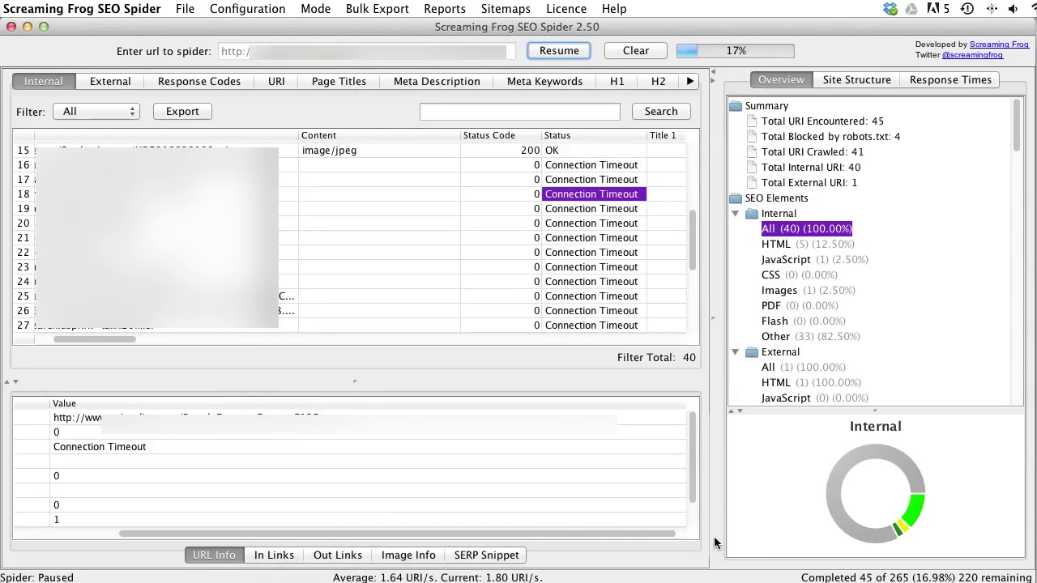
# Step: Clear the existing crawl data and crawl the same website again with the new timeout
pyautogui.click(587, 53)
pyautogui.click(556, 50)
pyautogui.click(621, 51)
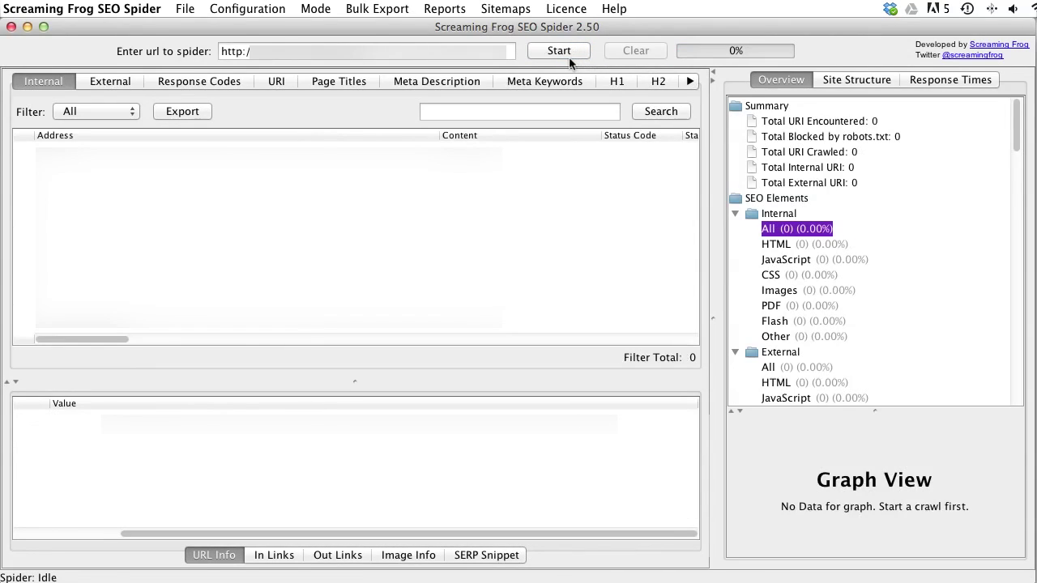
pyautogui.click(569, 57)
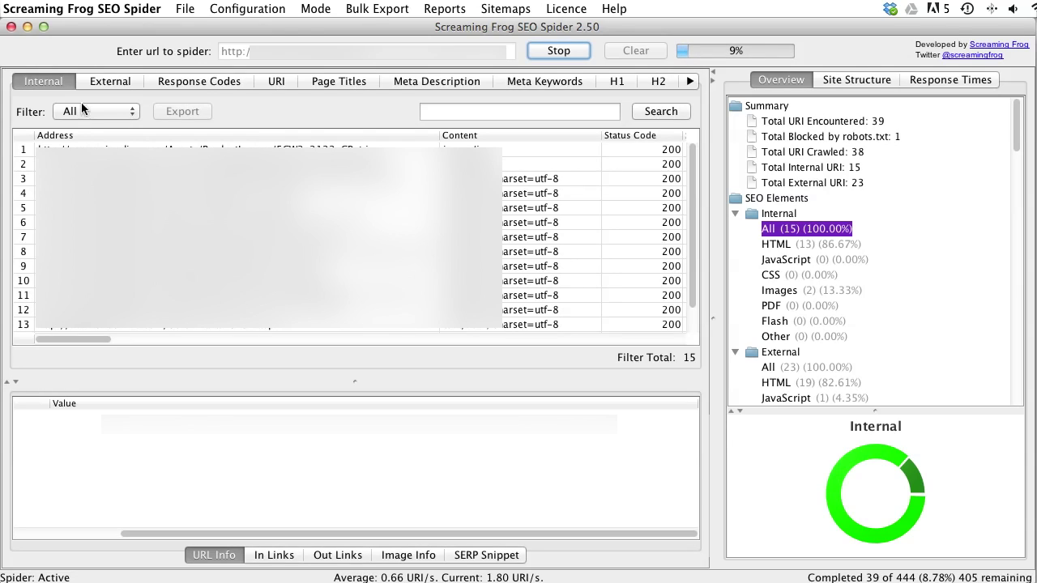
pyautogui.click(514, 9)
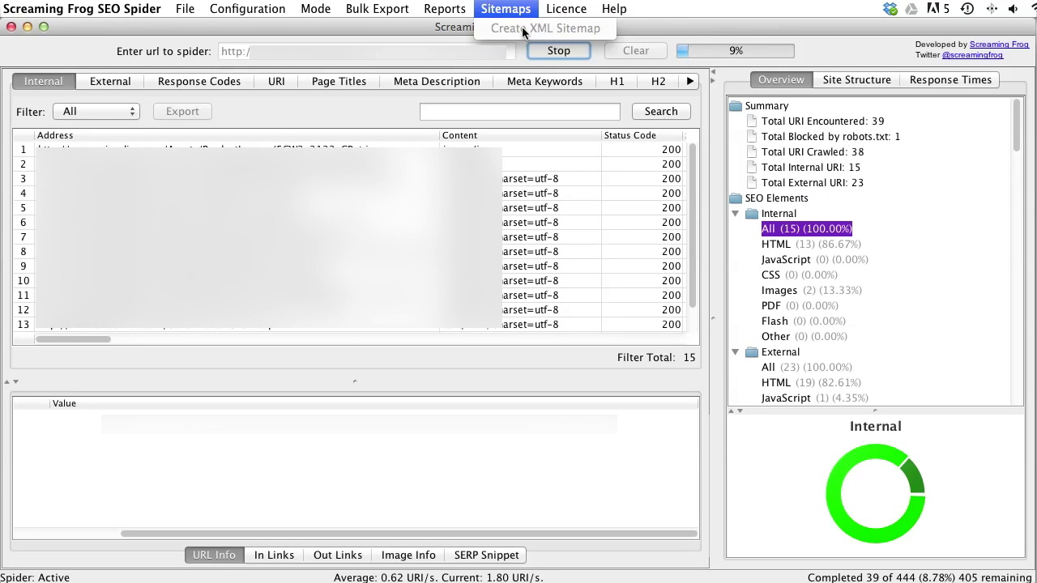
pyautogui.click(511, 39)
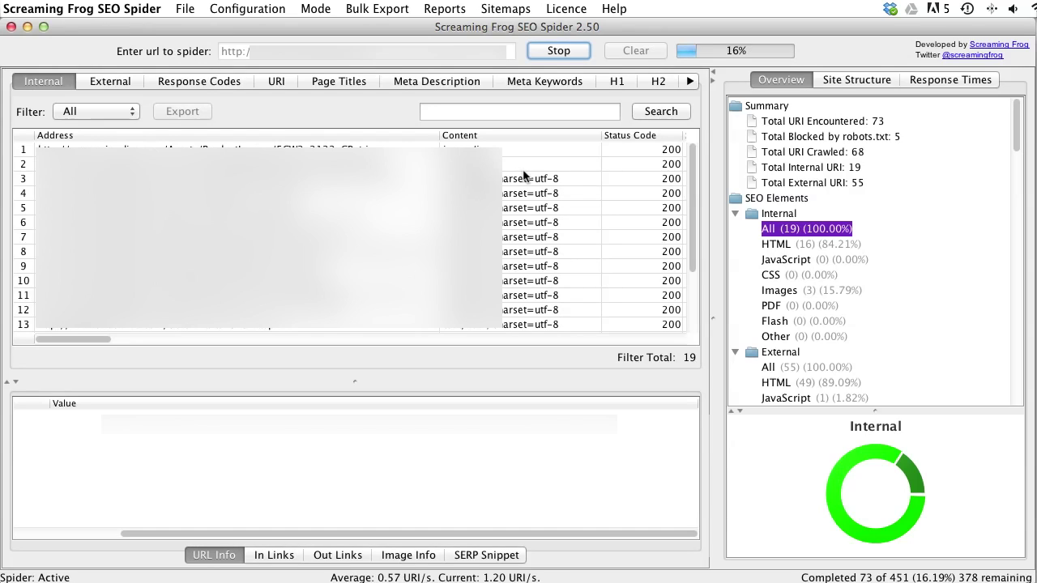
# Step: List the page titles over 65 characters and review the other SEO element categories in the overview
pyautogui.moveTo(1019, 134); pyautogui.dragTo(1011, 213)
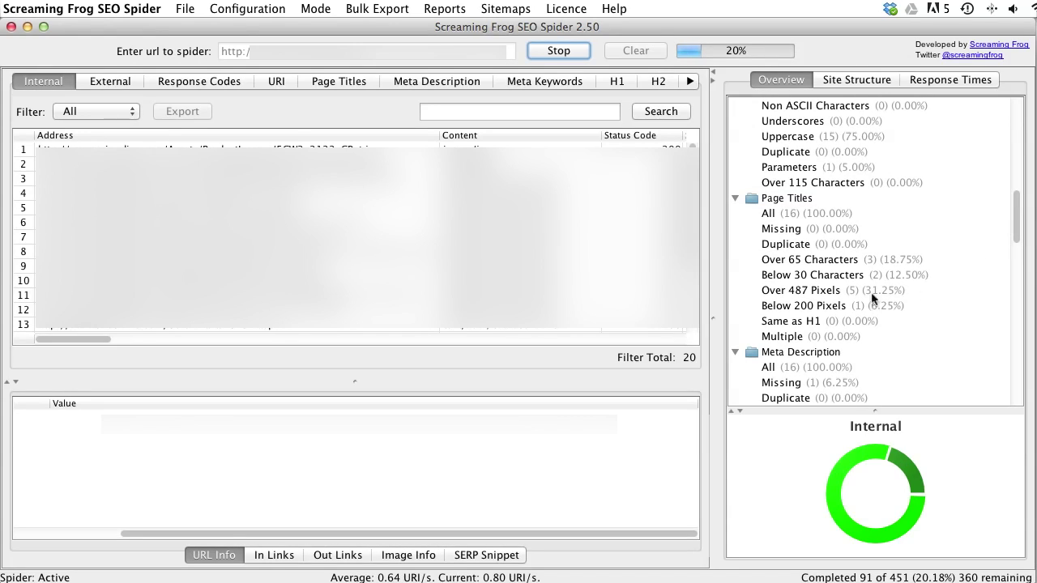
pyautogui.click(790, 259)
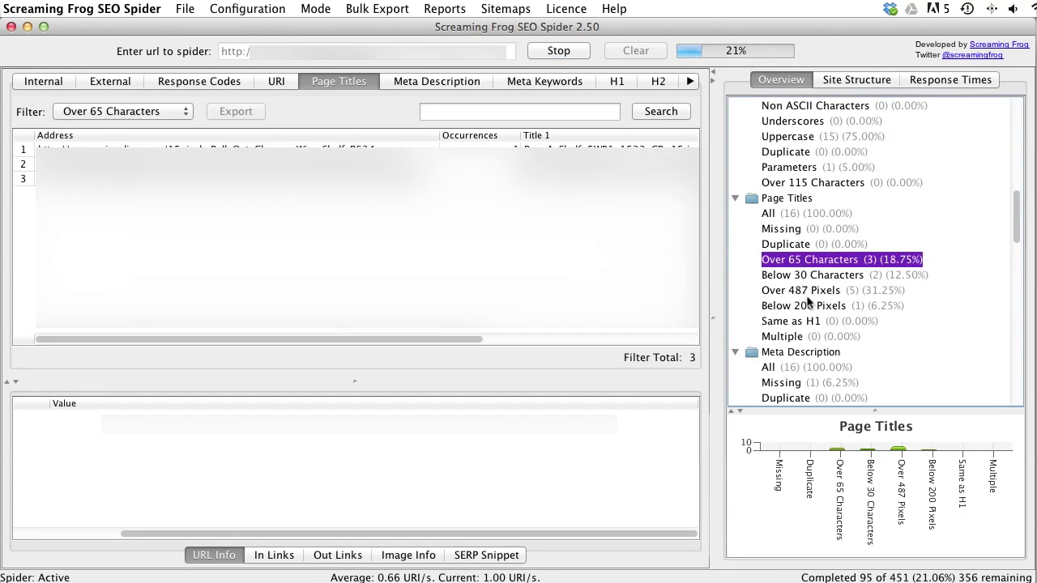
pyautogui.scroll(-5, 810, 282)
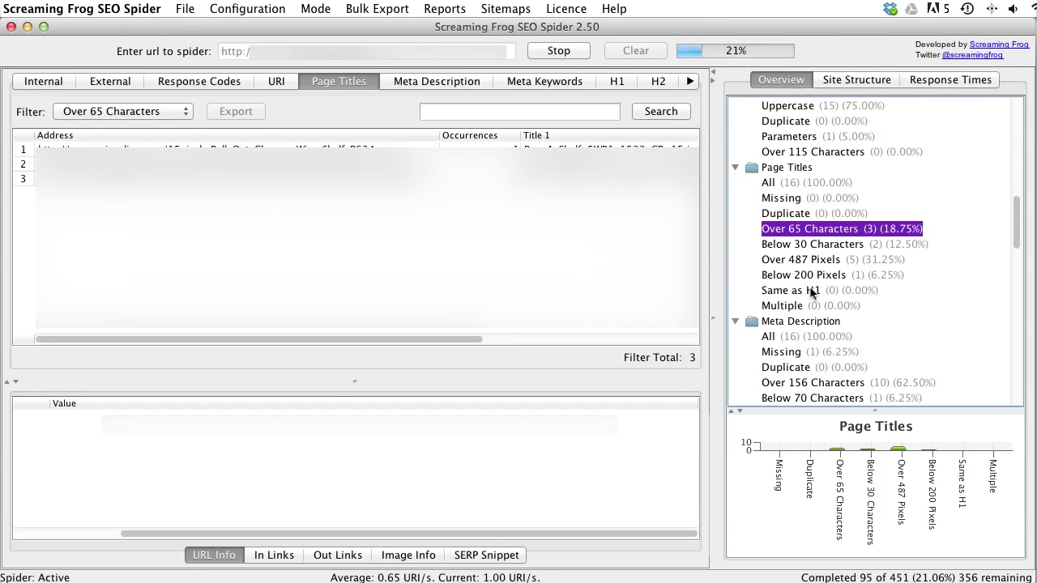
pyautogui.scroll(-3, 811, 294)
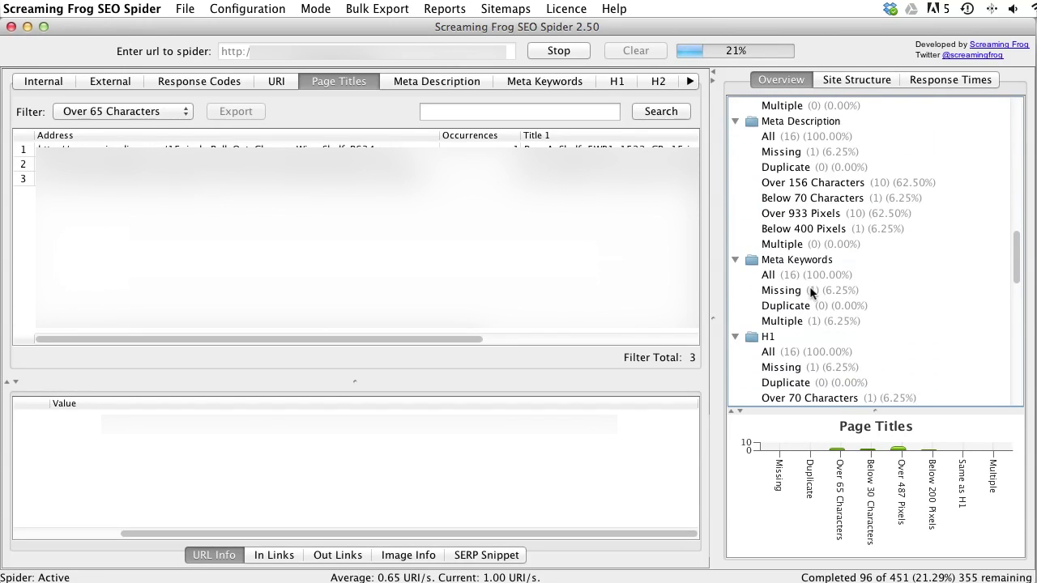
pyautogui.scroll(-1, 810, 290)
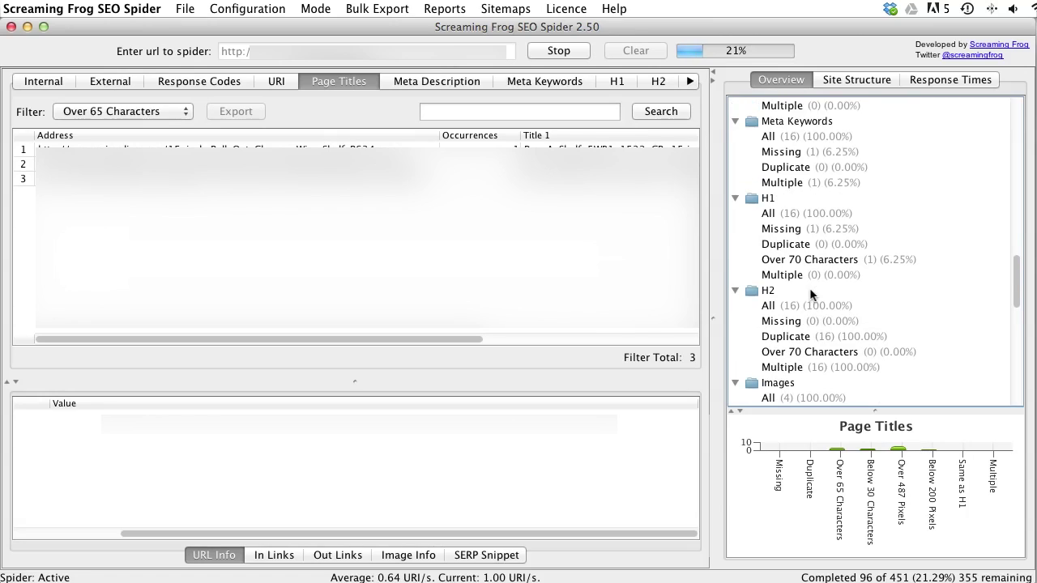
pyautogui.scroll(20, 809, 290)
# Step: Pause the crawl and view the available report types
pyautogui.click(467, 8)
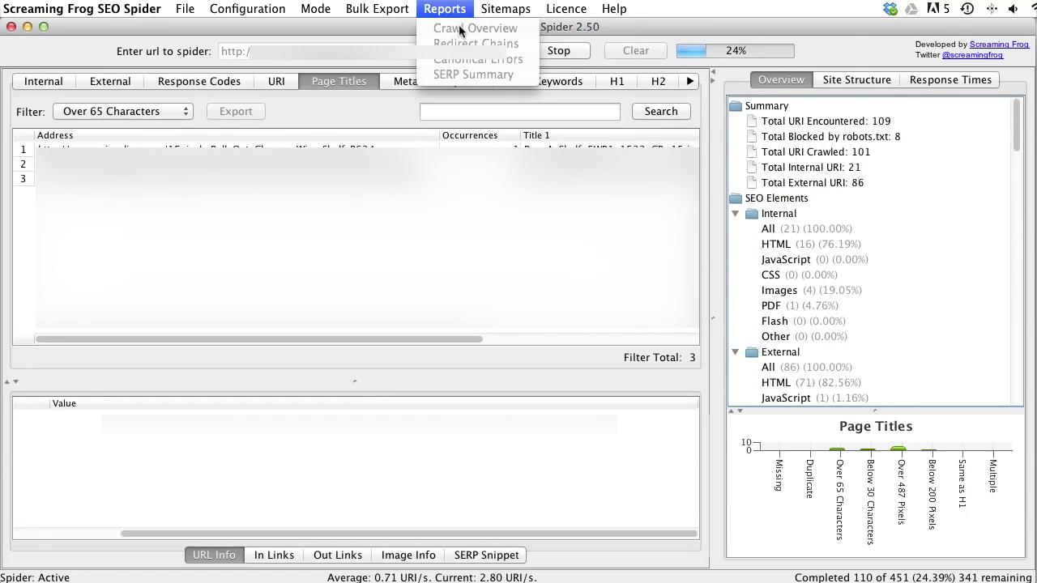
pyautogui.click(565, 45)
pyautogui.click(556, 51)
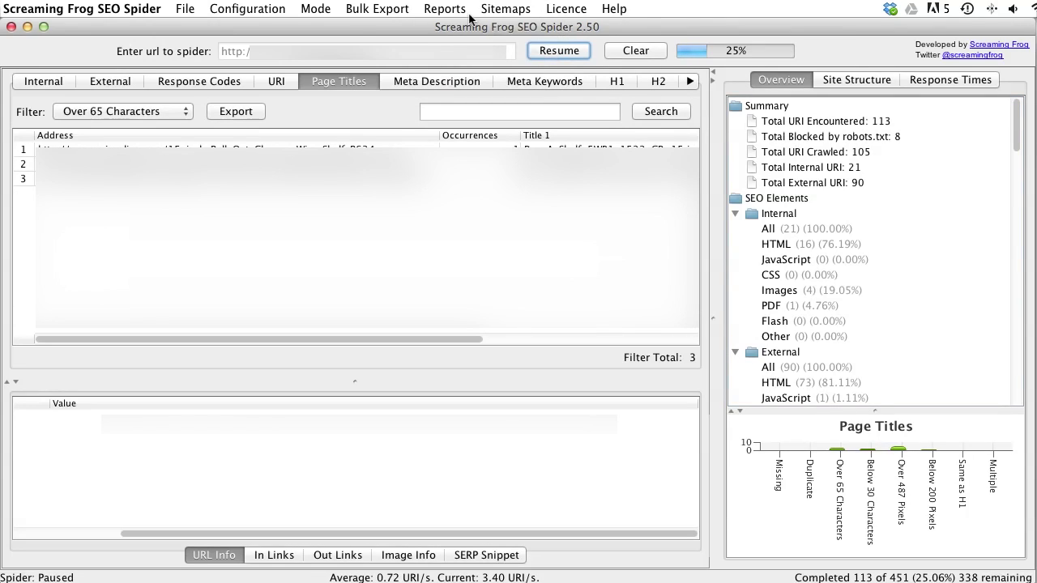
pyautogui.click(468, 11)
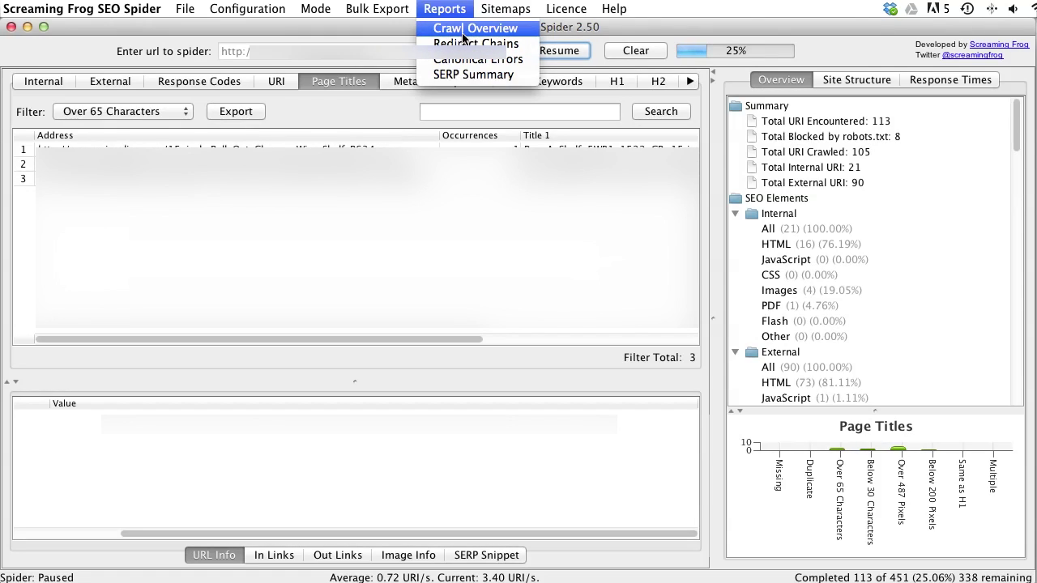
pyautogui.click(338, 46)
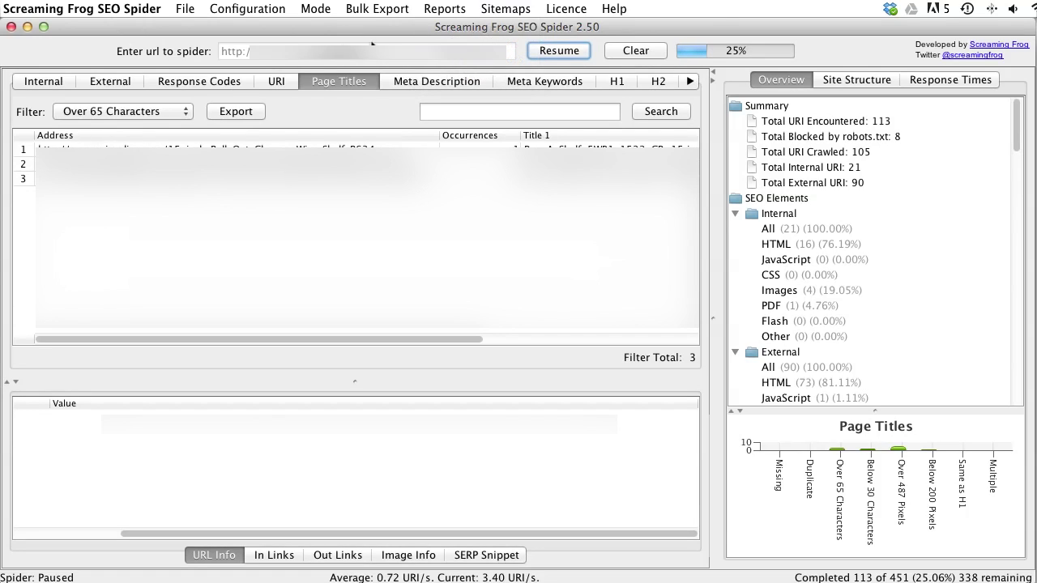
# Step: Filter the meta description results by Missing, Duplicate and Over 156 Characters in turn and review each list
pyautogui.click(423, 87)
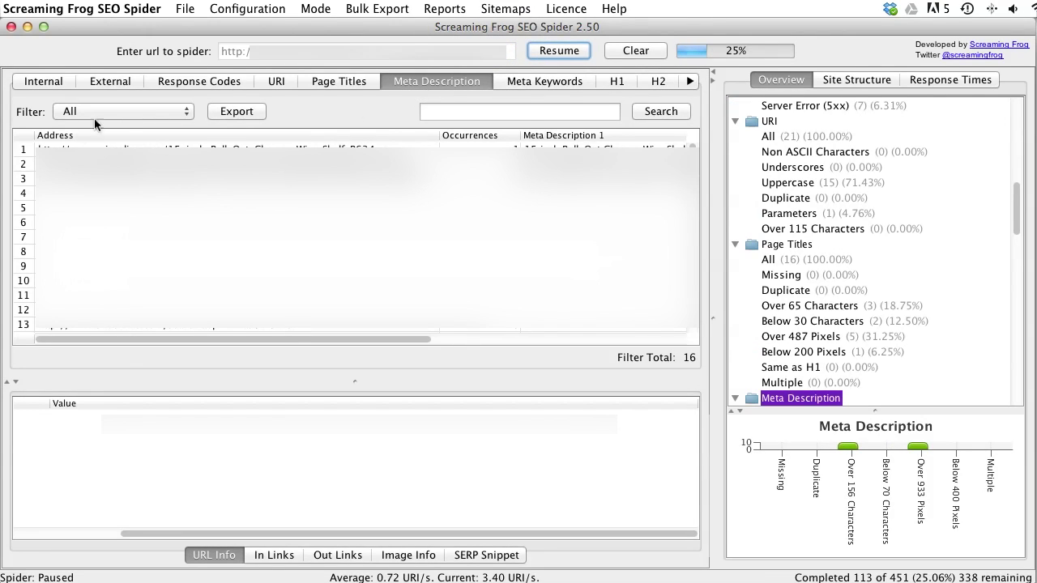
pyautogui.click(108, 111)
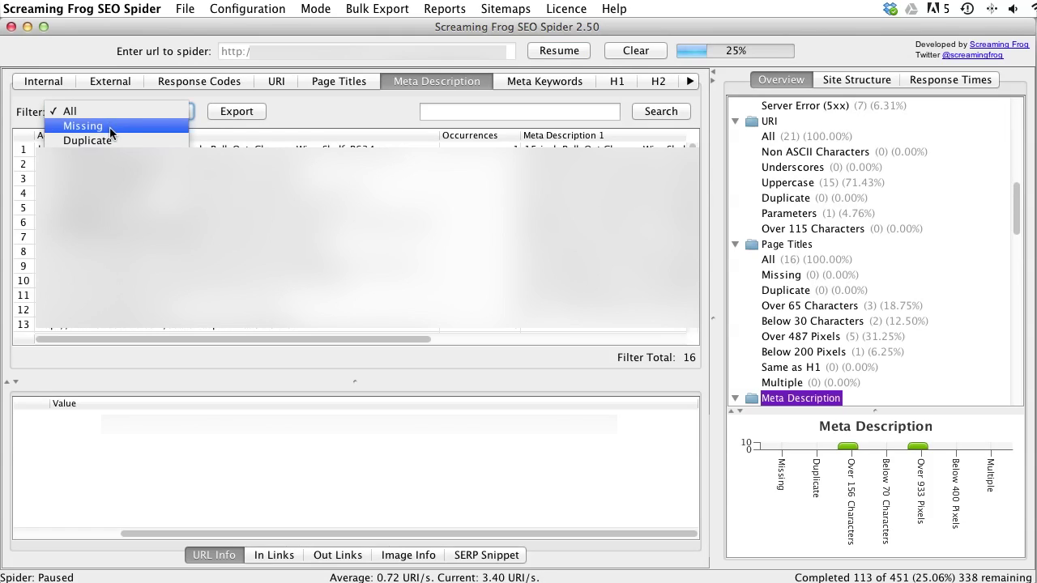
pyautogui.click(110, 128)
pyautogui.click(116, 109)
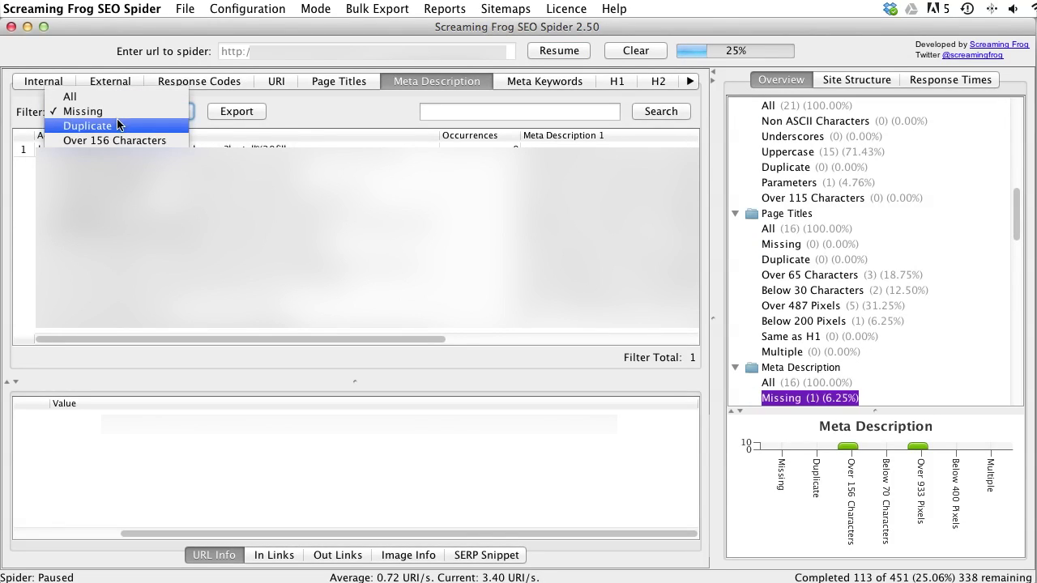
pyautogui.click(126, 123)
pyautogui.click(128, 111)
pyautogui.click(132, 125)
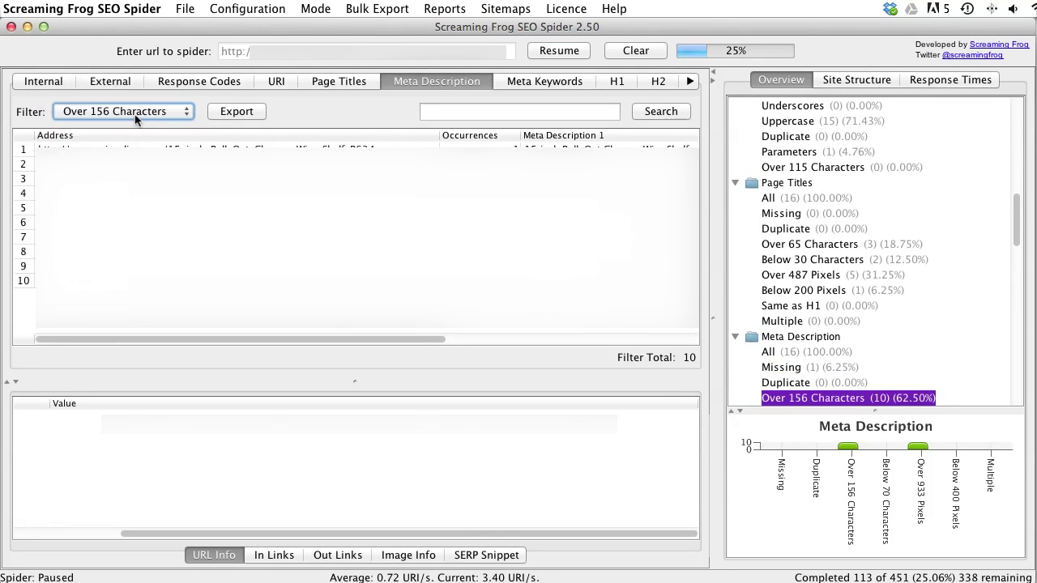
pyautogui.click(135, 111)
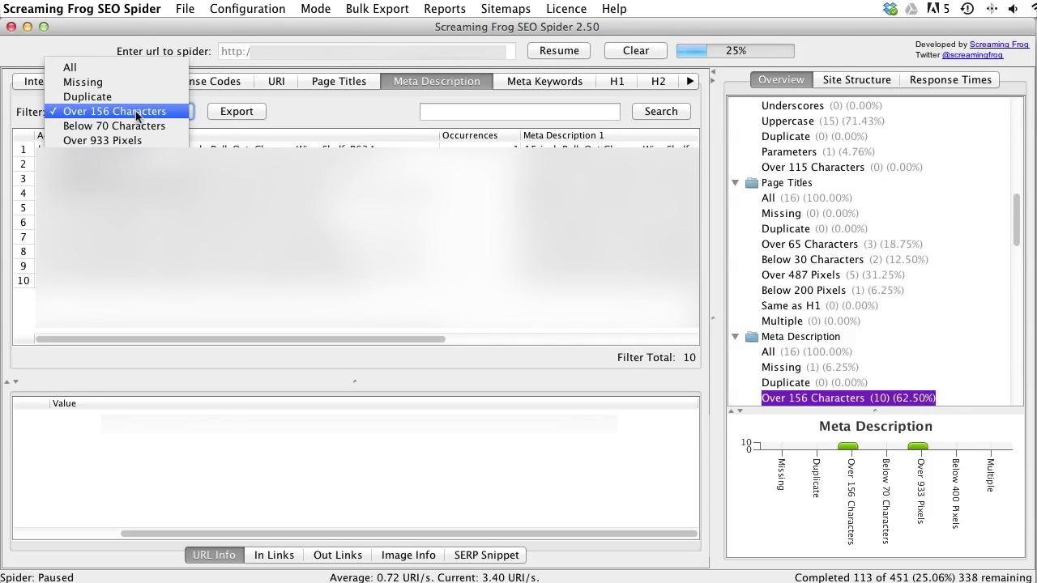
pyautogui.click(279, 119)
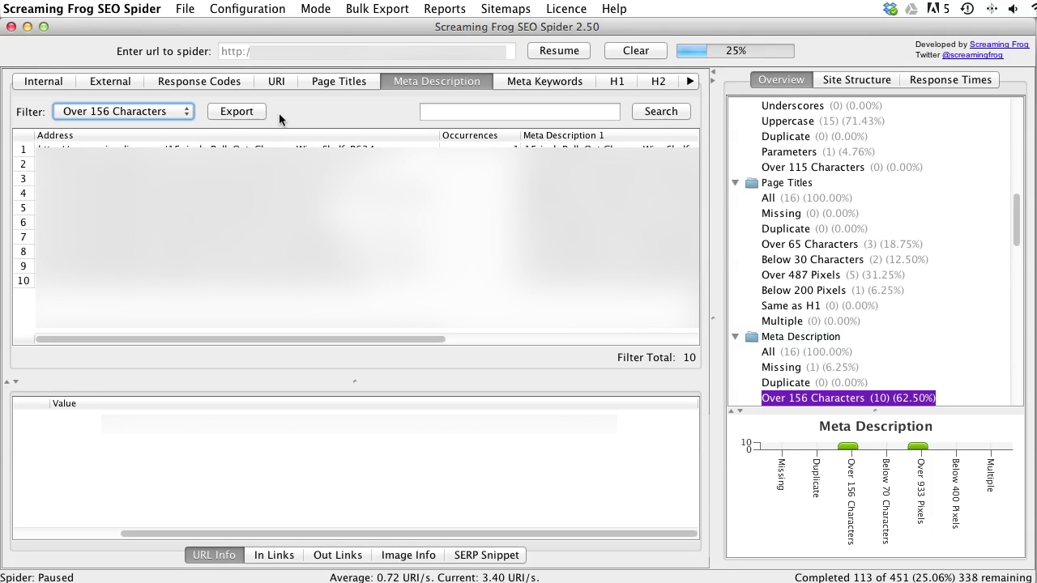
pyautogui.click(113, 113)
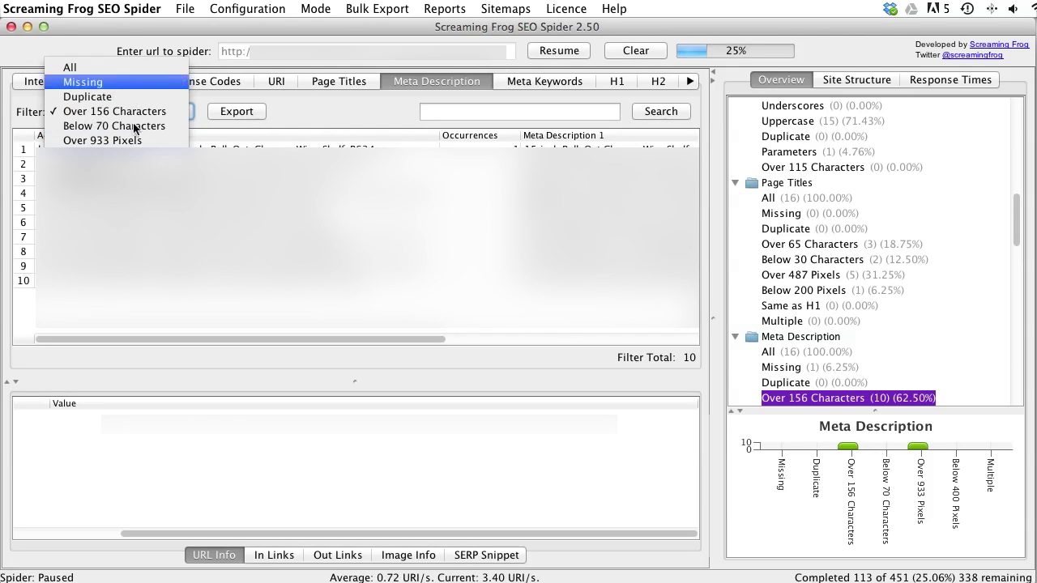
pyautogui.click(331, 132)
# Step: View the page title results and the crawled images list
pyautogui.click(339, 84)
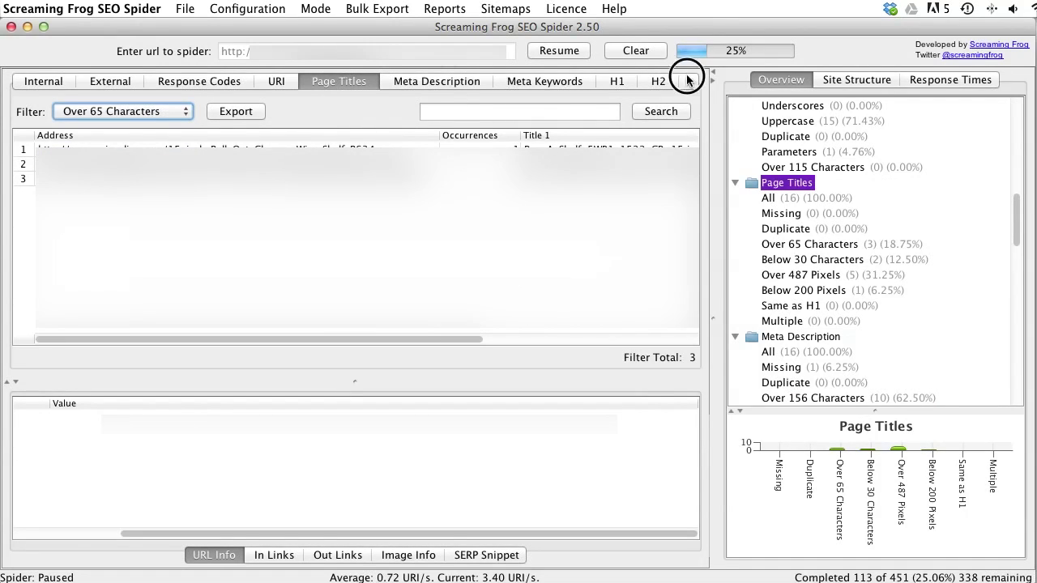
pyautogui.click(687, 81)
pyautogui.click(687, 81)
pyautogui.click(687, 81)
pyautogui.click(687, 81)
pyautogui.click(687, 81)
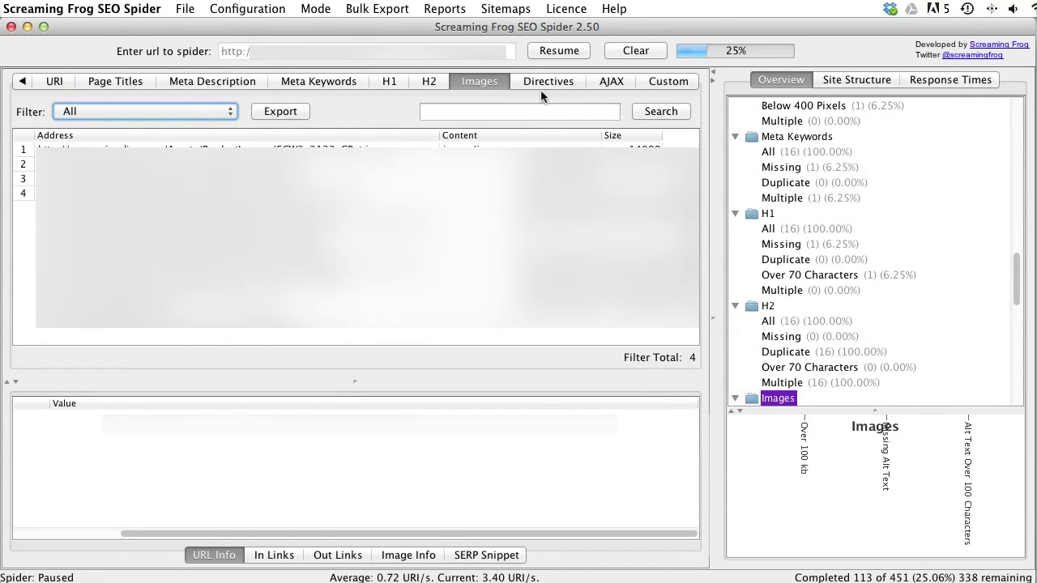
# Step: Filter the crawled images by Missing Alt Text, and clear the paused crawl with the custom results open
pyautogui.click(226, 111)
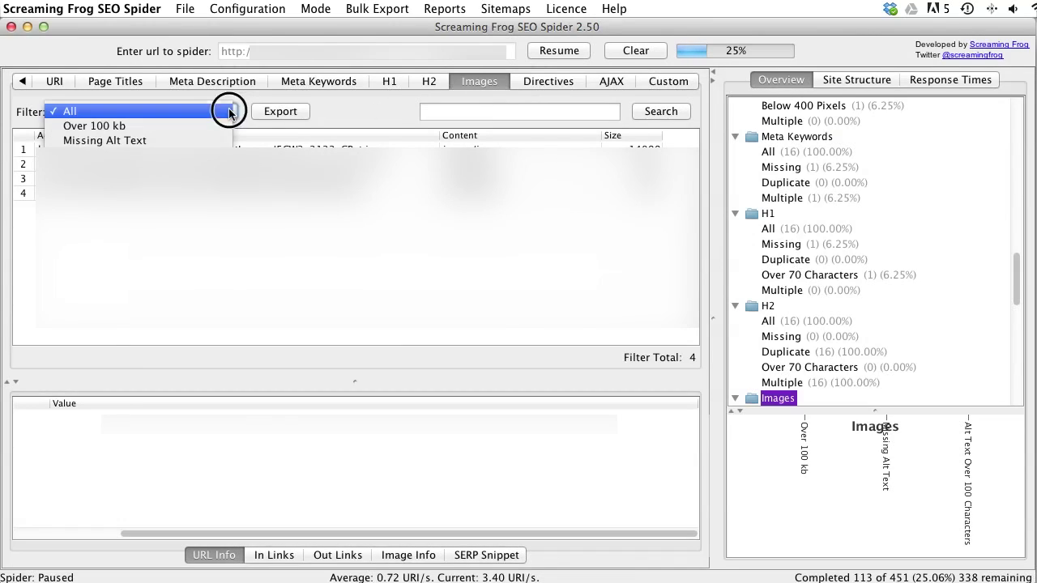
pyautogui.click(165, 140)
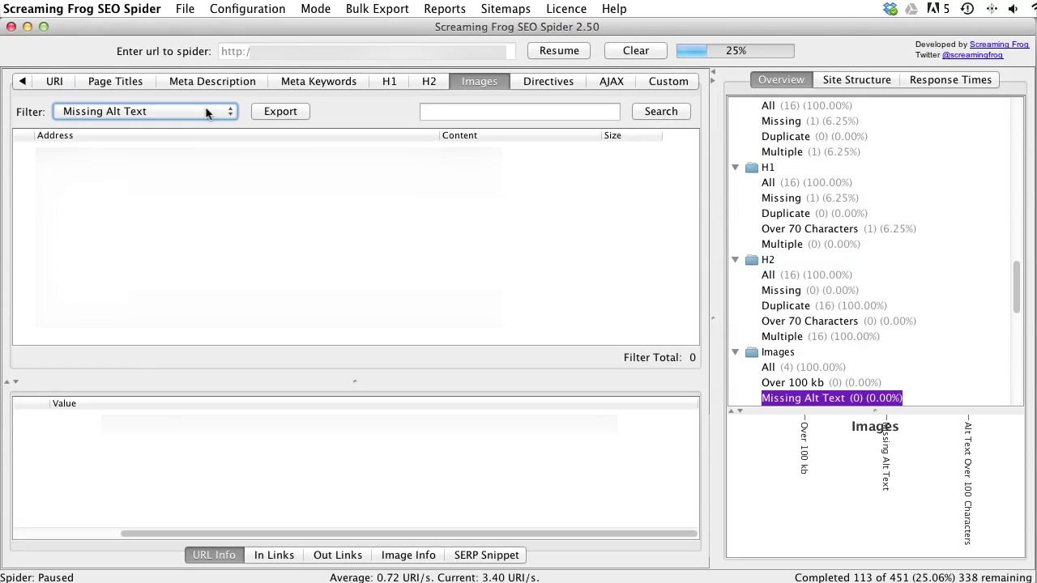
pyautogui.click(659, 82)
pyautogui.click(617, 49)
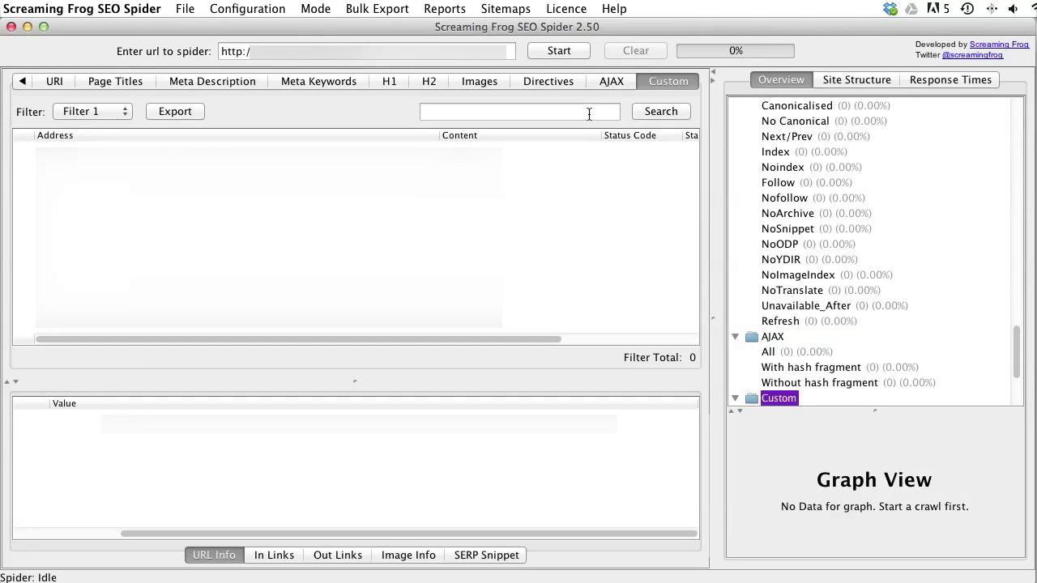
# Step: Configure custom filters 1 and 2 to find pages whose source code contains urchin.js and ga.js respectively
pyautogui.click(276, 6)
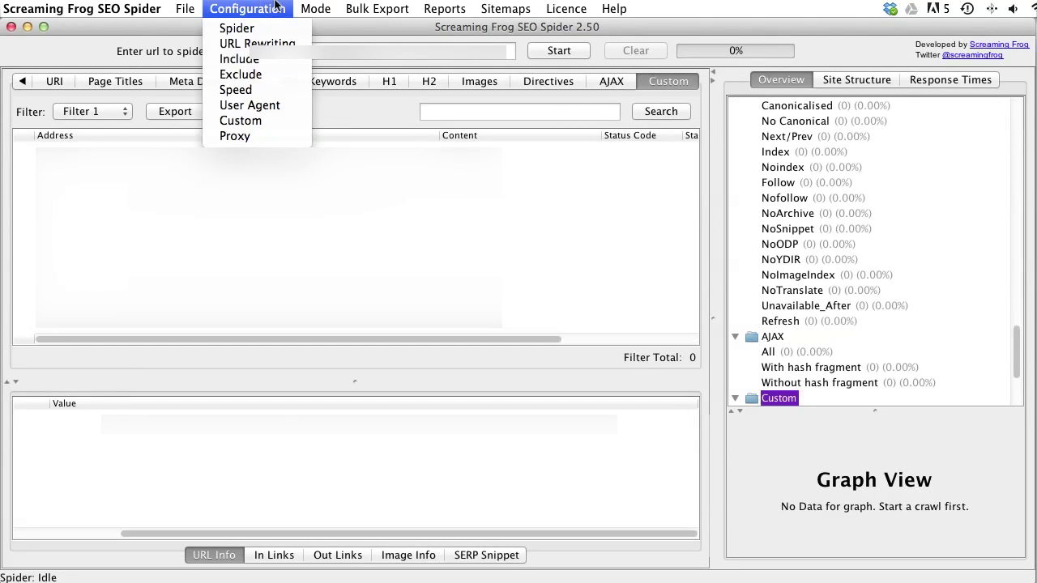
pyautogui.click(267, 125)
pyautogui.press('Return')
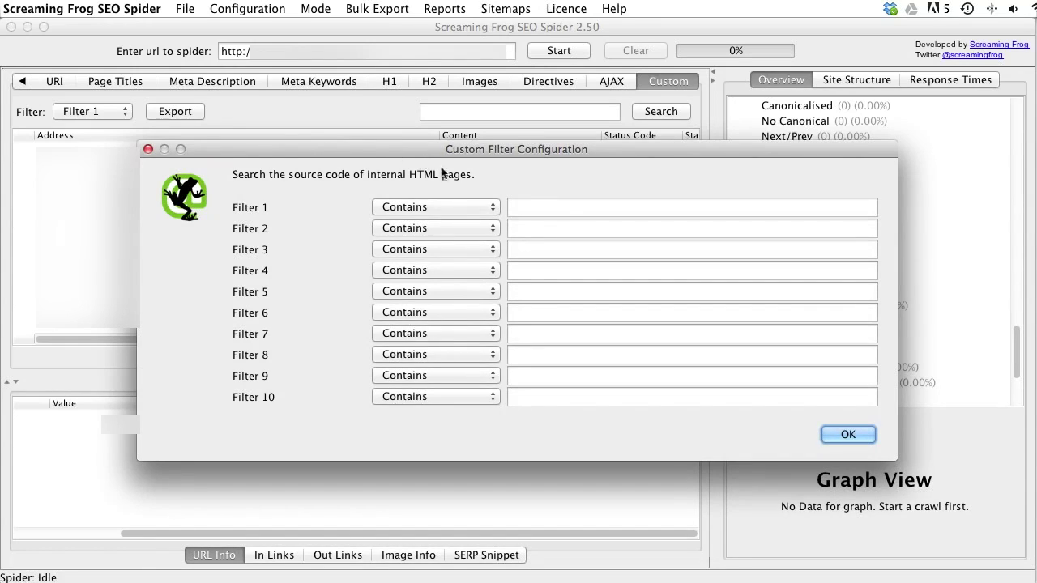
pyautogui.click(559, 207)
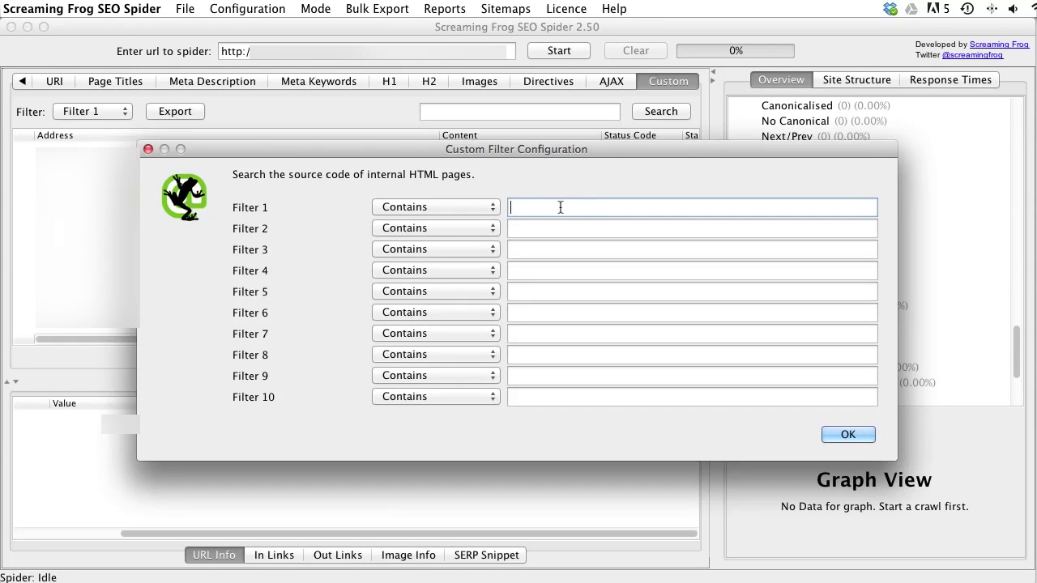
pyautogui.write('urchin.js')
pyautogui.press('Tab')
pyautogui.press('Tab')
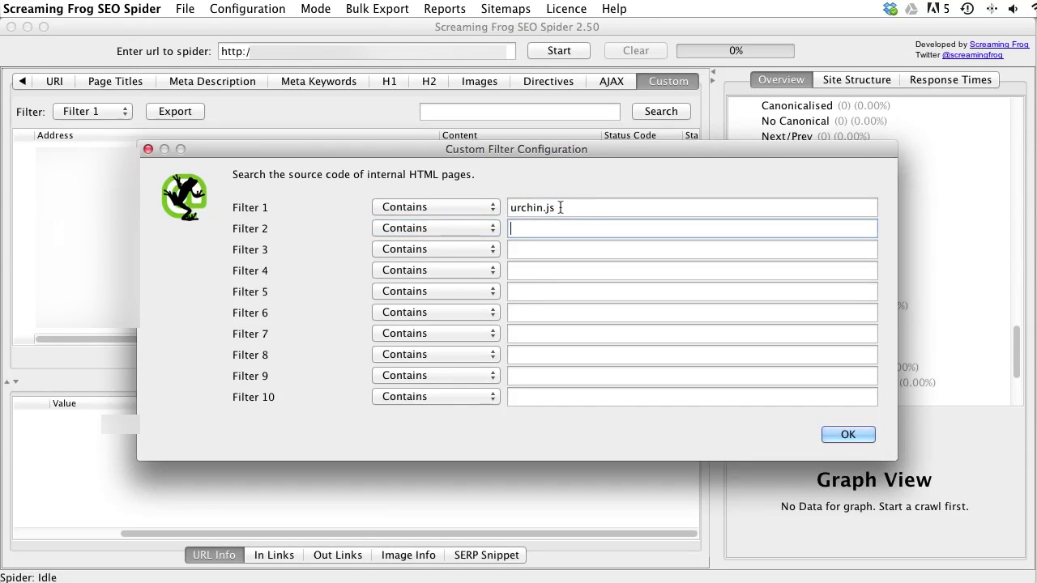
pyautogui.write('ga.js')
pyautogui.press('Tab')
pyautogui.press('Tab')
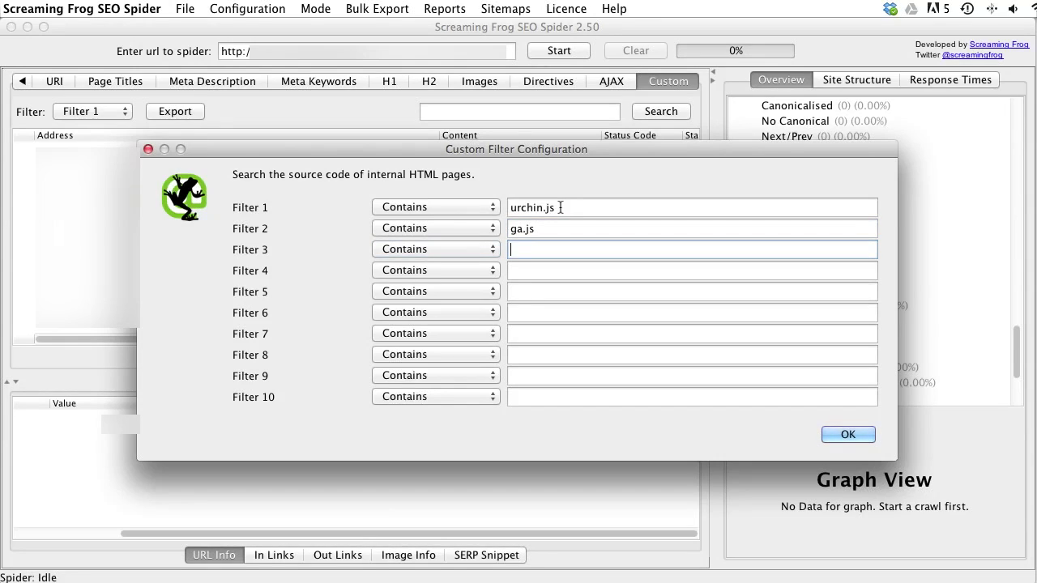
# Step: Set custom filter 3 to Does Not Contain "Contact", apply the custom filters and start the crawl
pyautogui.click(407, 256)
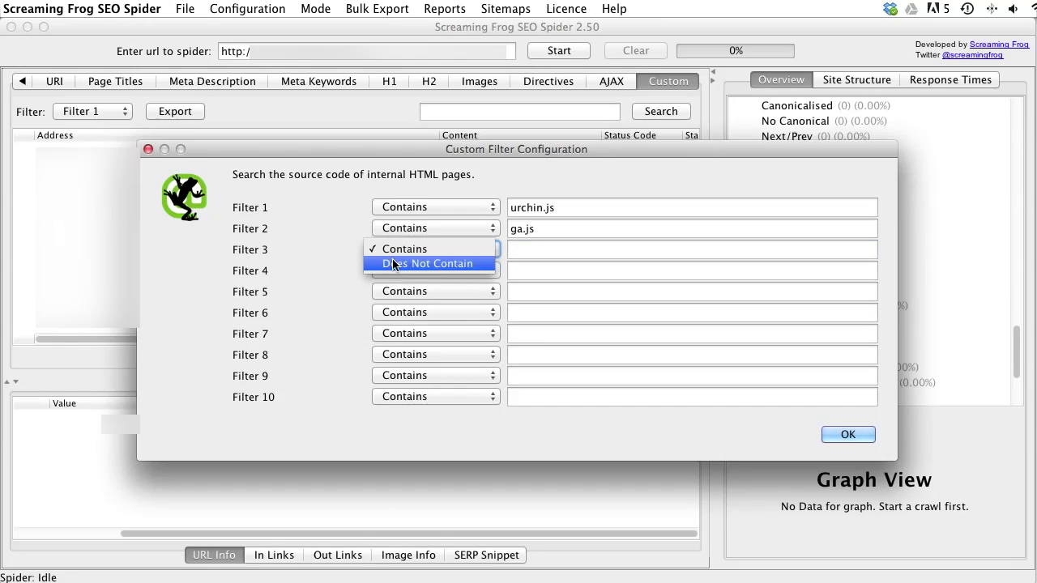
pyautogui.click(394, 269)
pyautogui.click(562, 255)
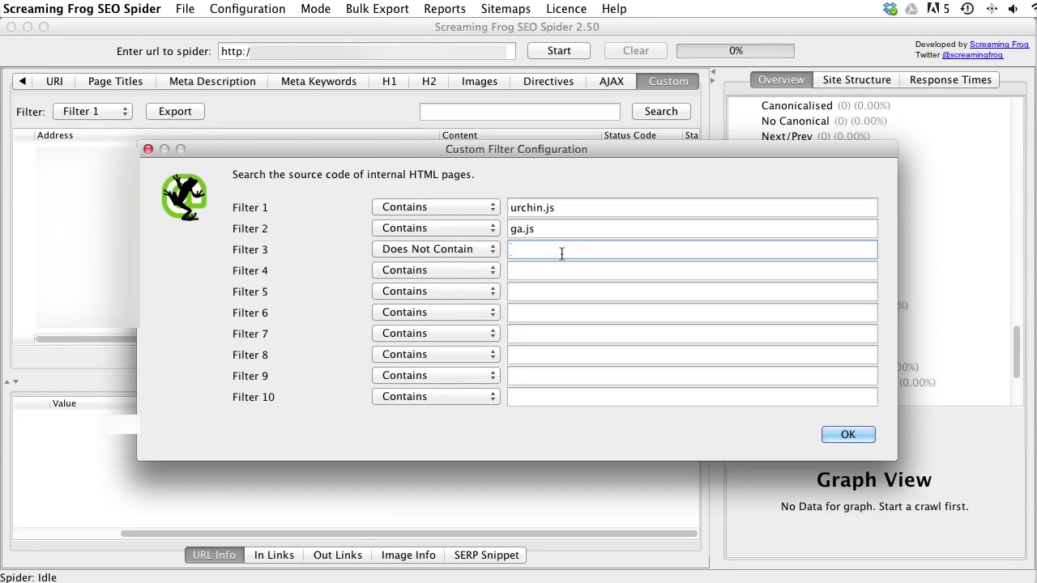
pyautogui.write('Contact')
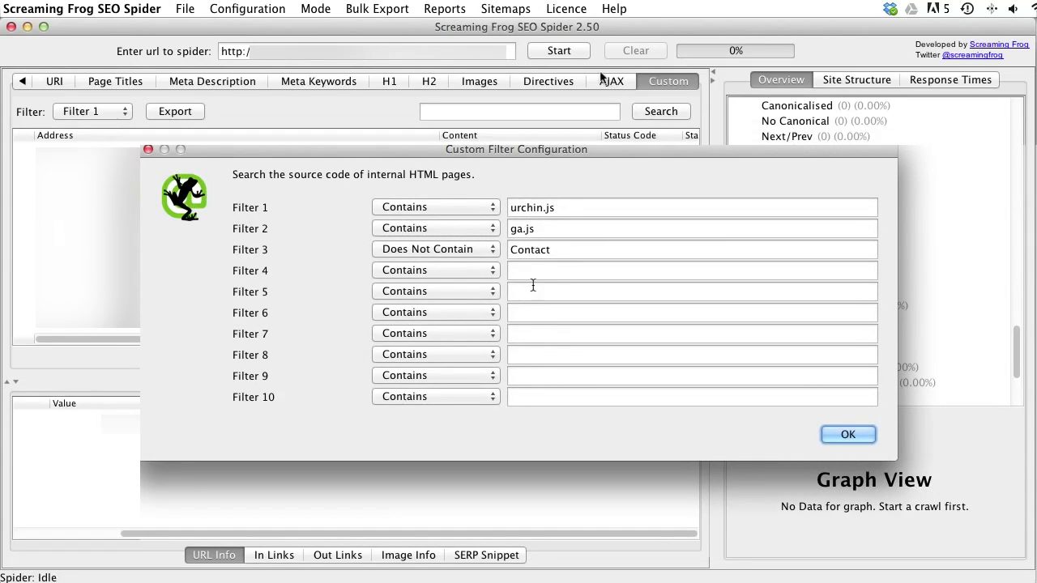
pyautogui.click(559, 52)
pyautogui.click(836, 434)
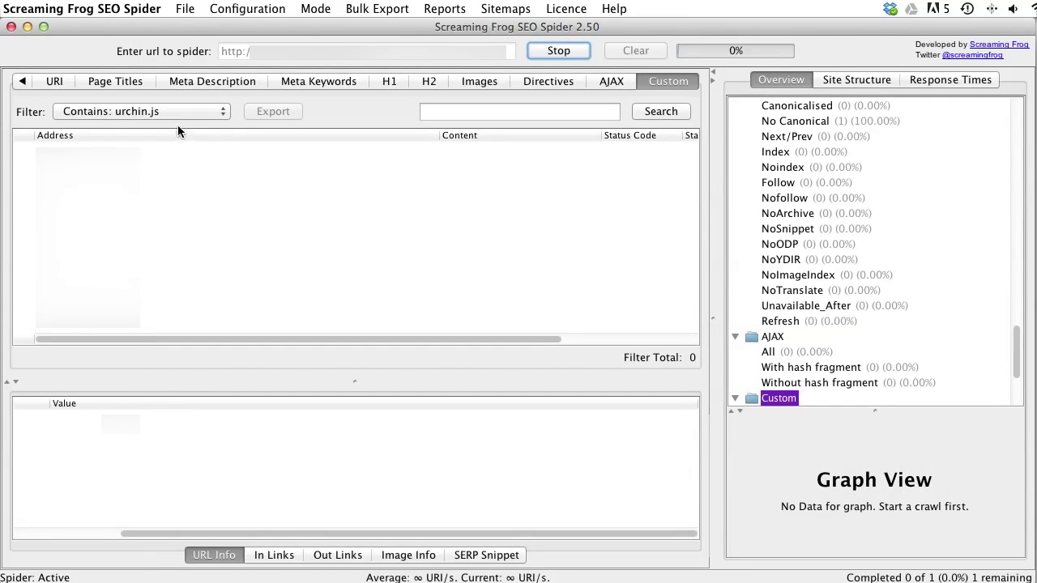
# Step: Review the custom results for urchin.js, ga.js and Does Not Contain: Contact in turn, and pause the crawl
pyautogui.click(180, 113)
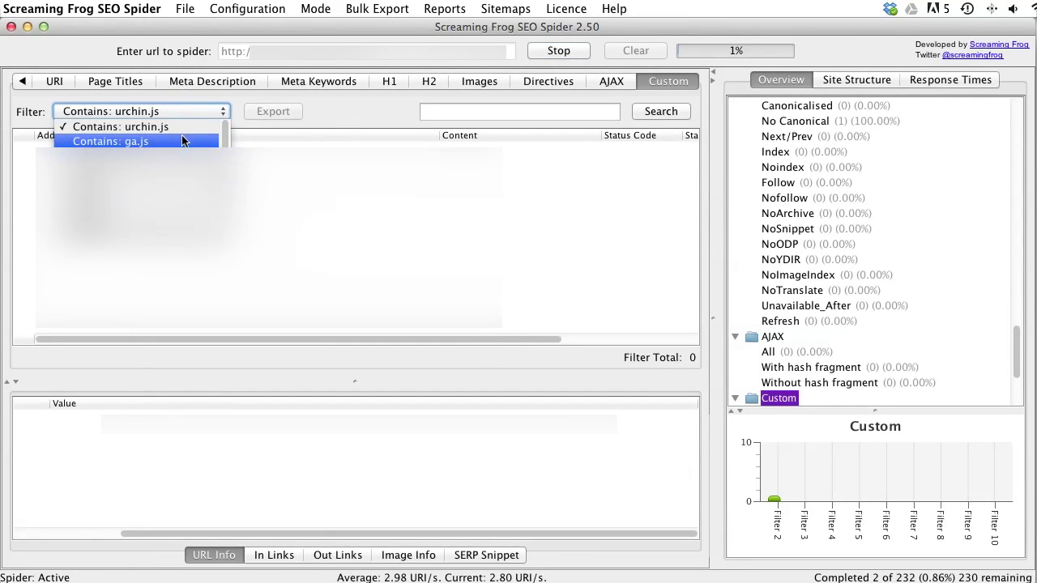
pyautogui.click(185, 127)
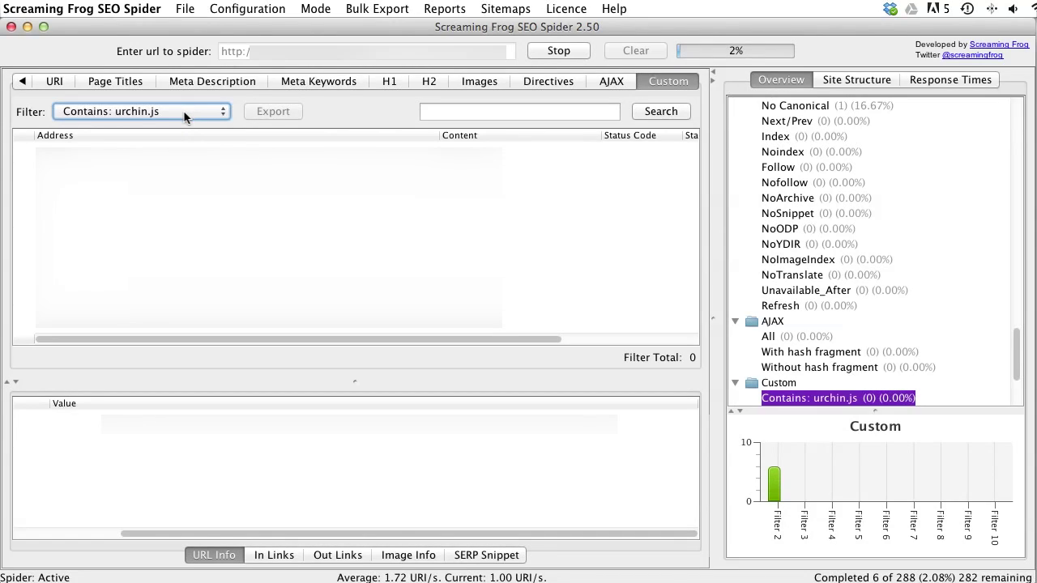
pyautogui.click(183, 115)
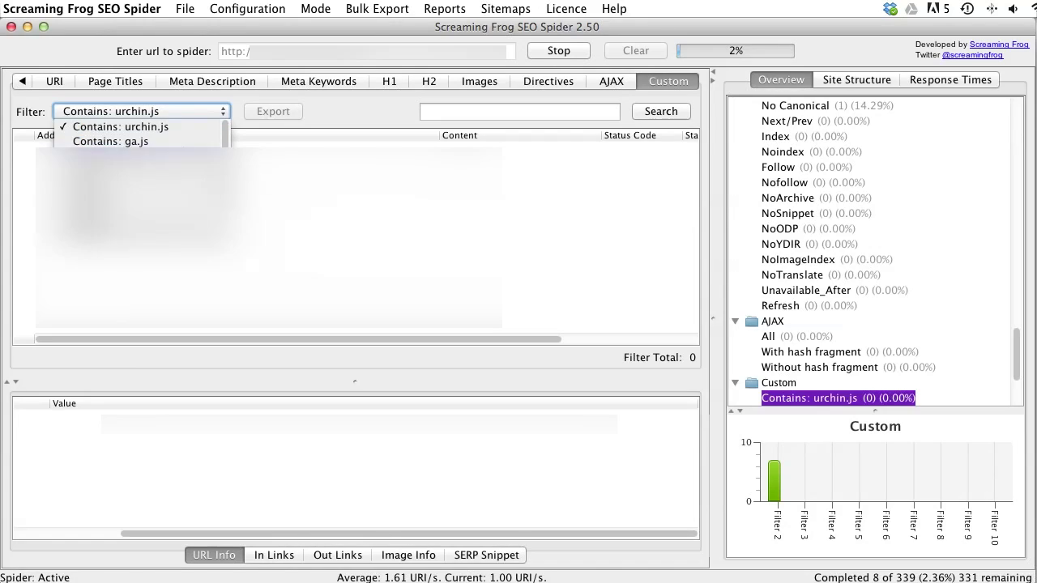
pyautogui.click(185, 144)
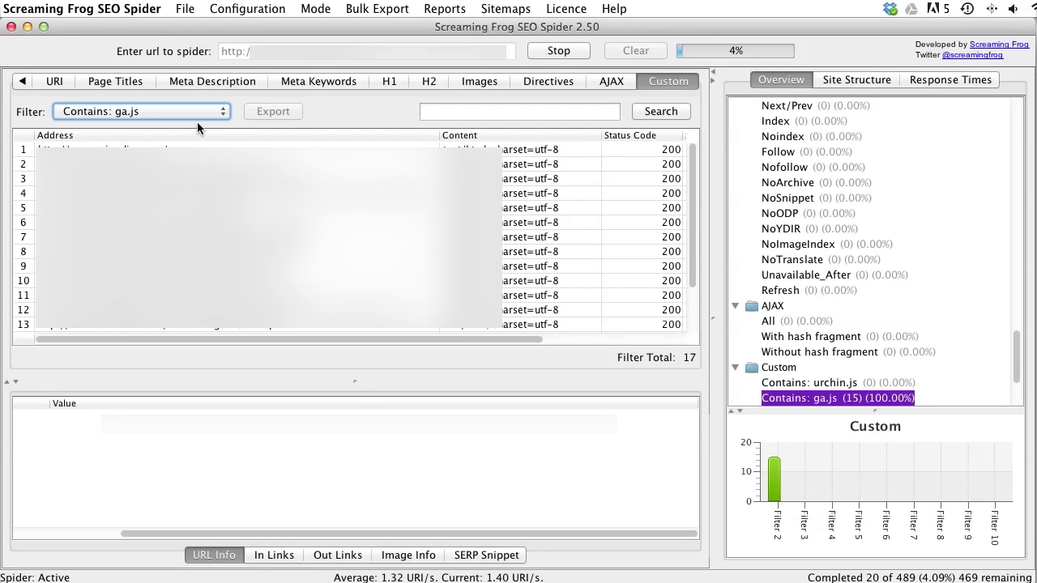
pyautogui.click(198, 109)
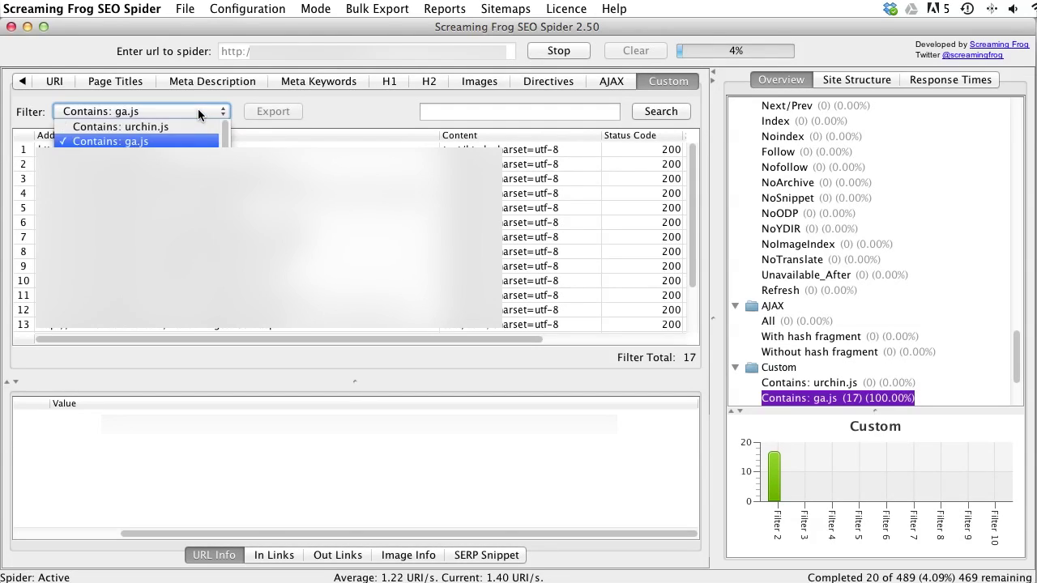
pyautogui.press('Down')
pyautogui.press('Return')
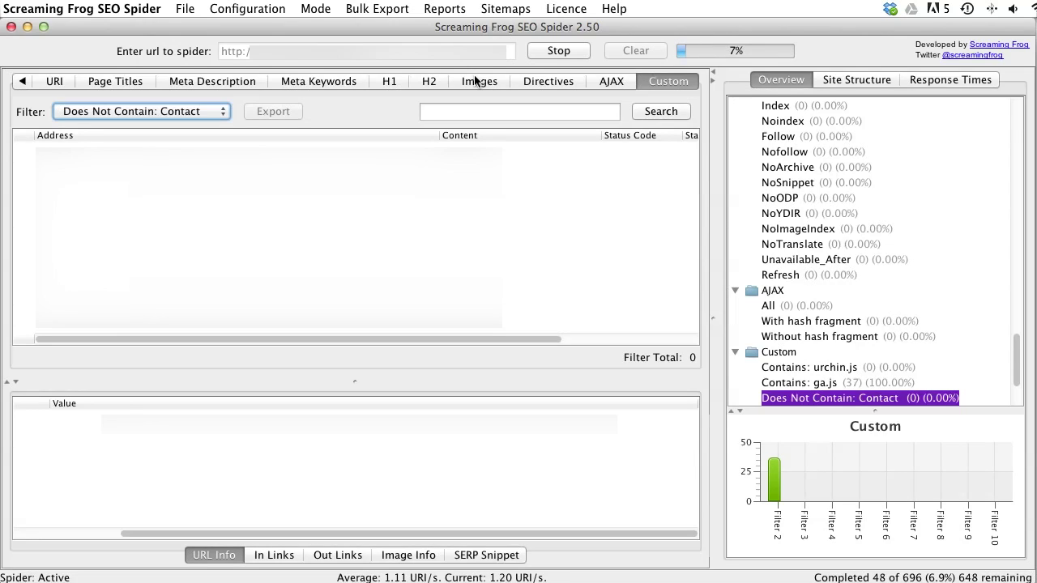
pyautogui.click(569, 53)
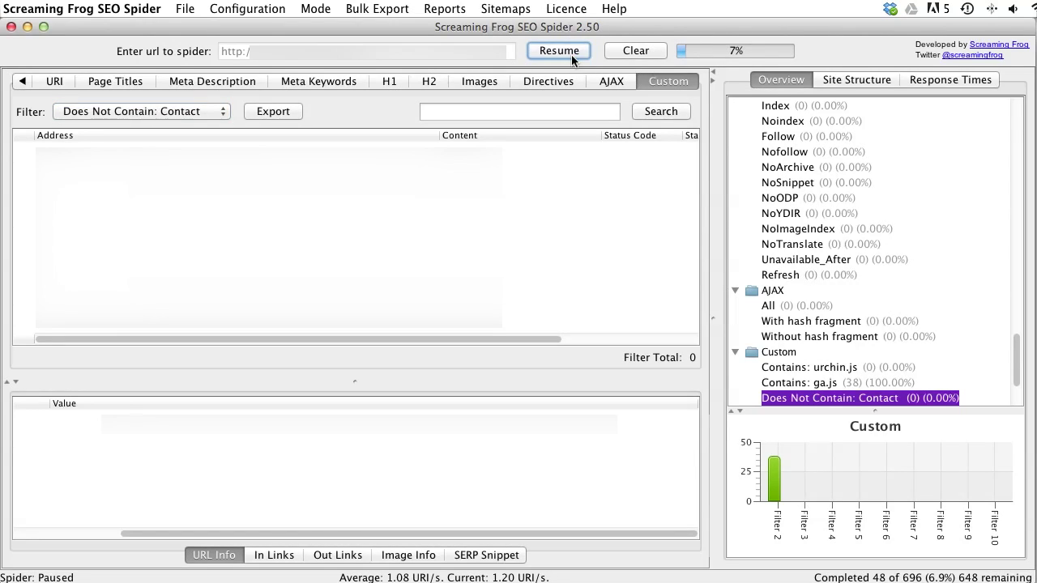